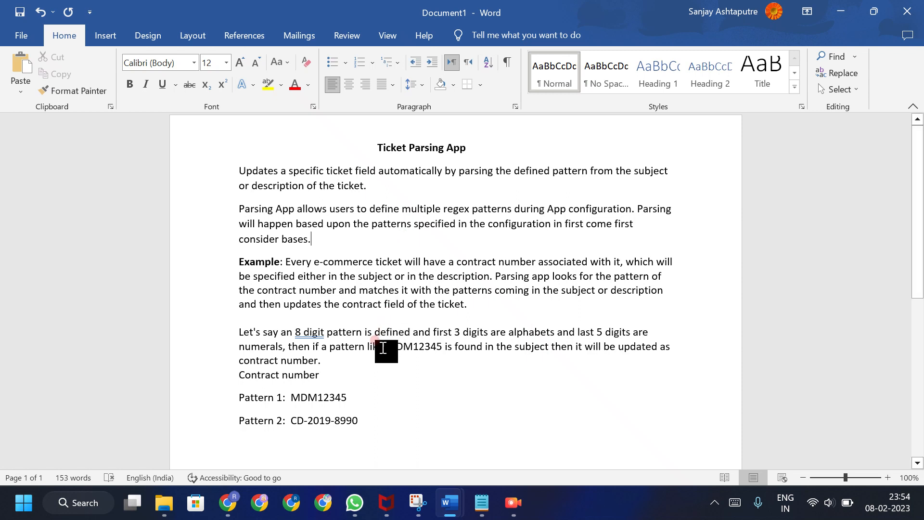
Step: Switch to the Ticket Parsing App configuration in Chrome and review its Connect Freshdesk settings
drag(386, 348, 409, 350)
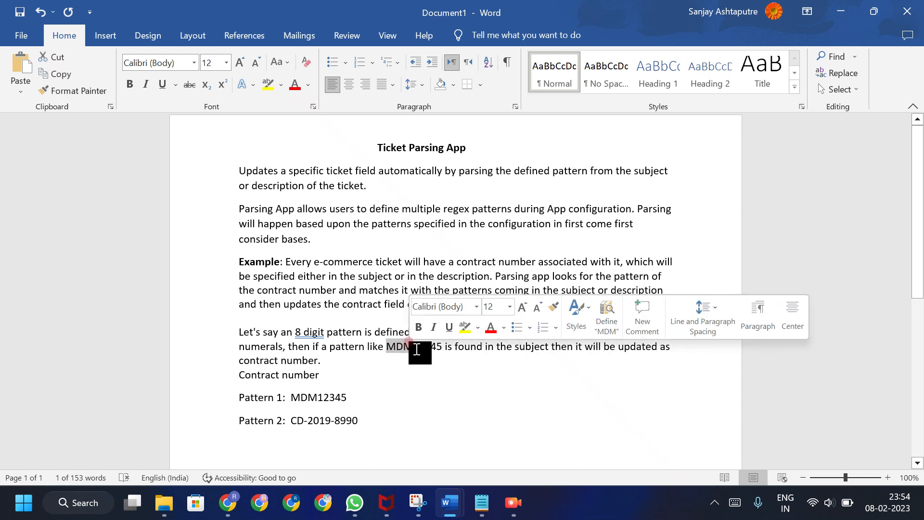
click(423, 364)
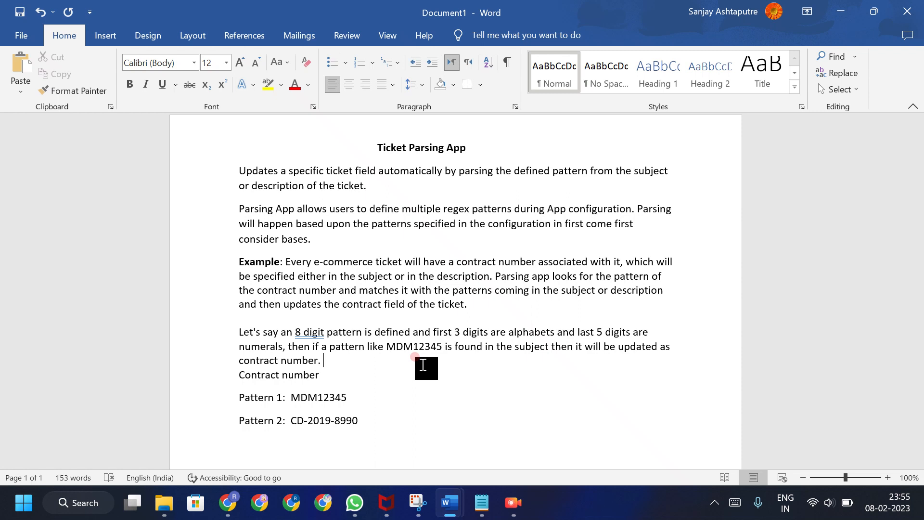
mouse_move(225, 513)
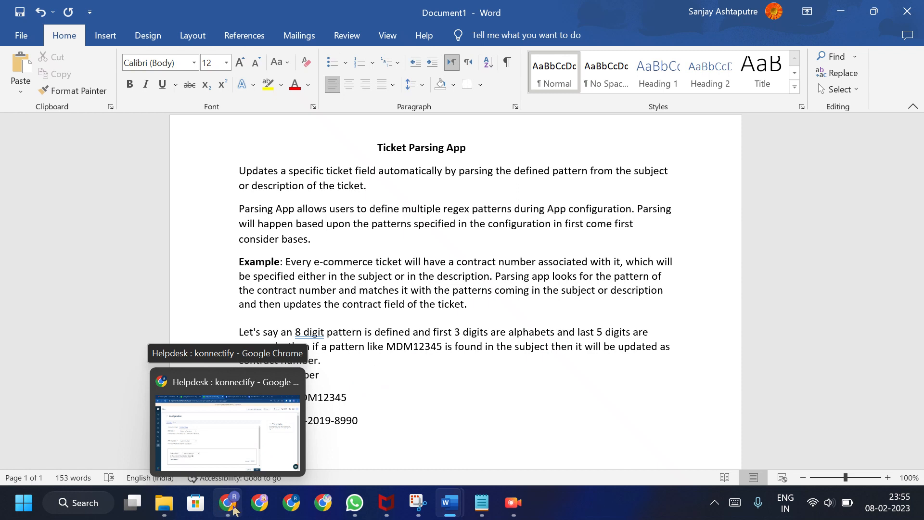
click(226, 513)
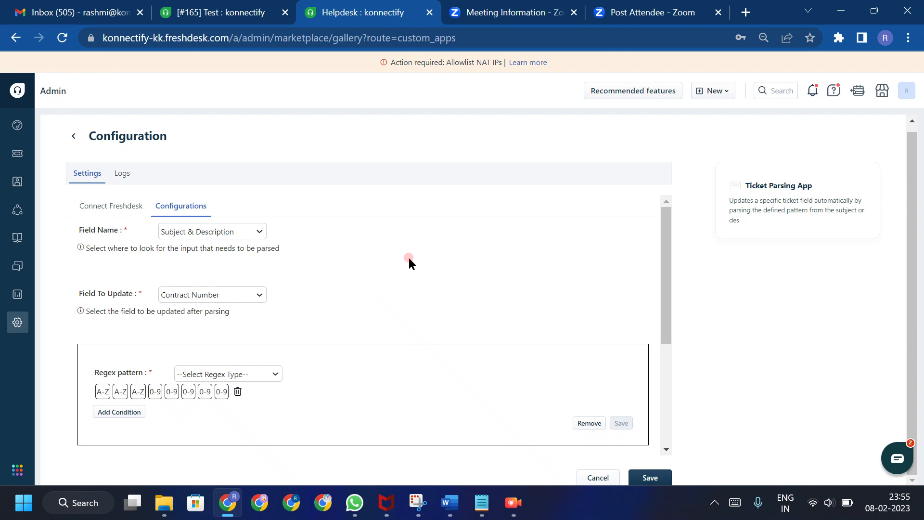
click(125, 211)
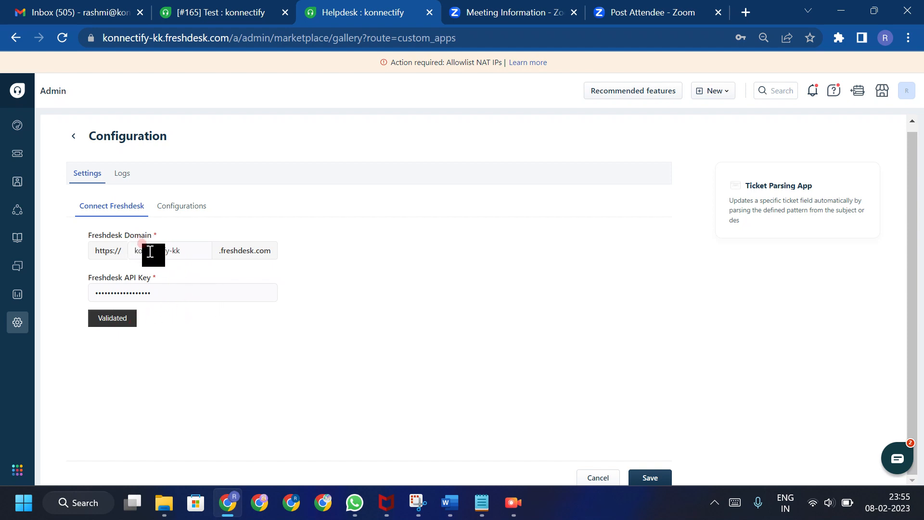
Step: In the app's Configurations, set Field Name to Subject & Description as the place to look for the input
click(187, 212)
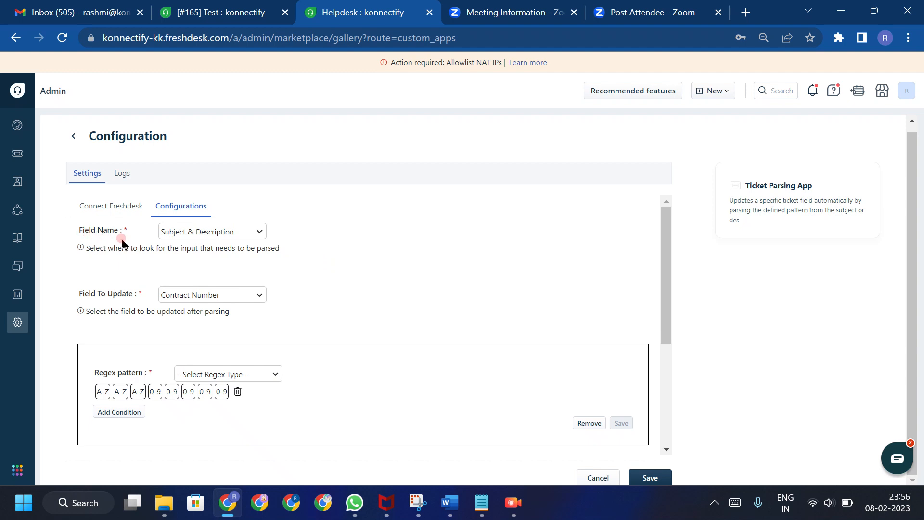
click(260, 232)
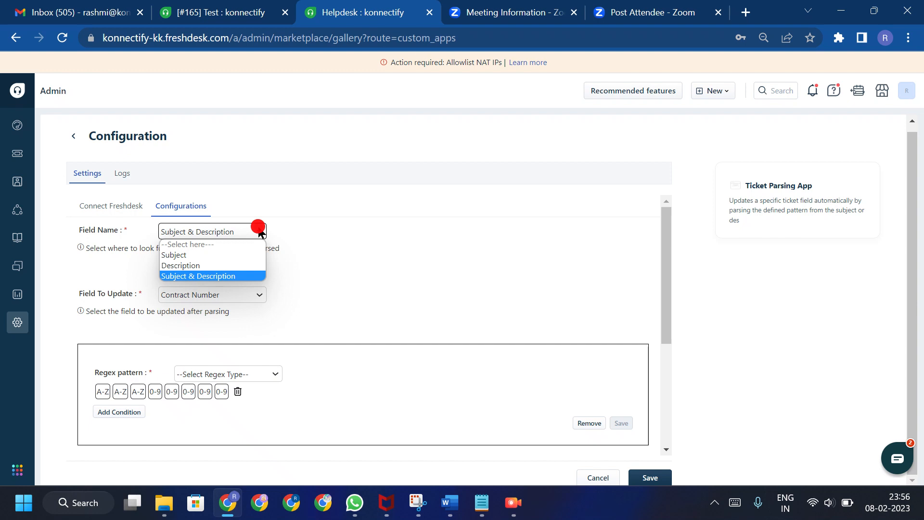
click(234, 276)
click(261, 233)
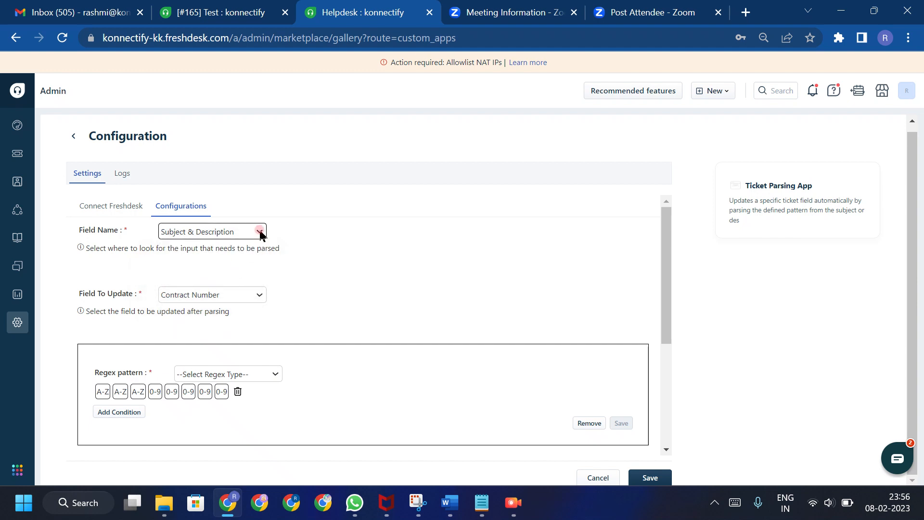
click(261, 233)
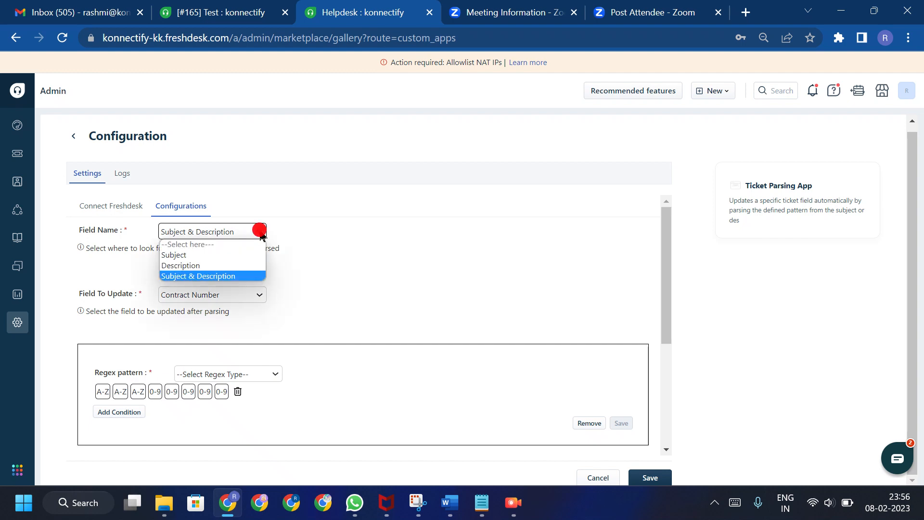
click(239, 274)
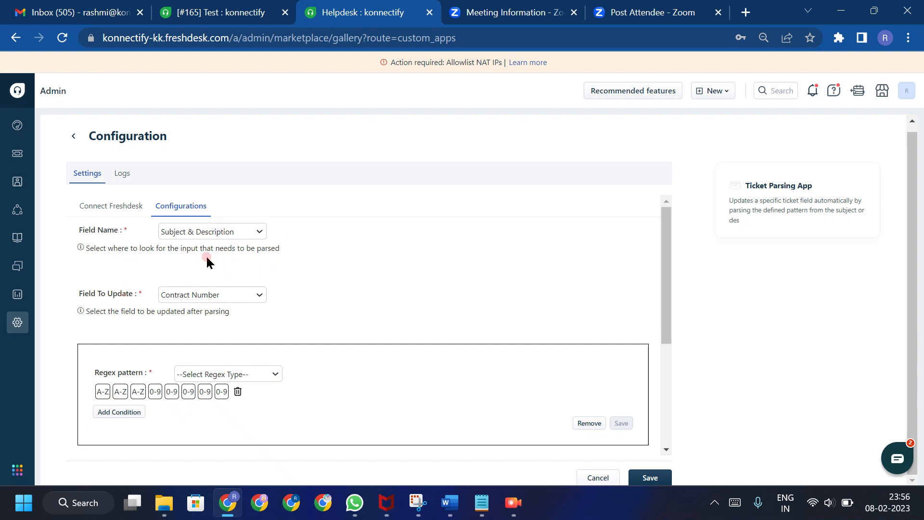
Step: Set Field To Update to Contract Number
click(240, 299)
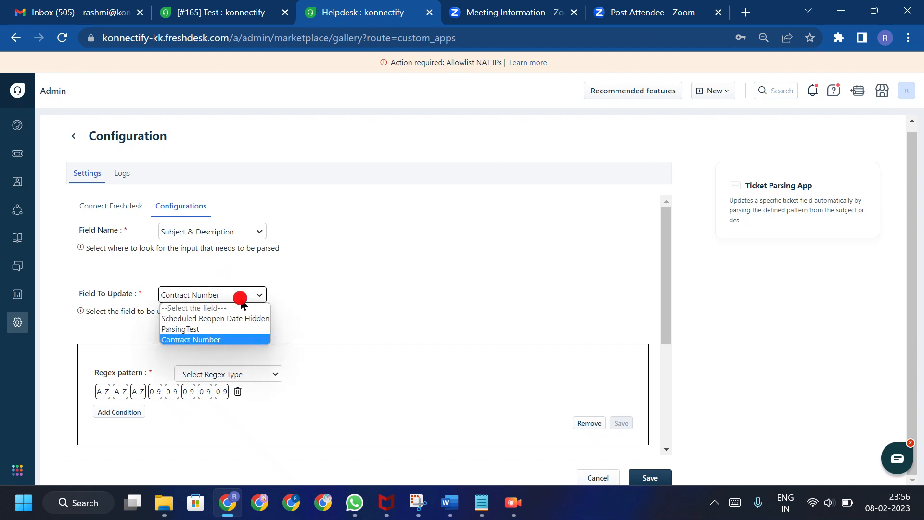
click(246, 340)
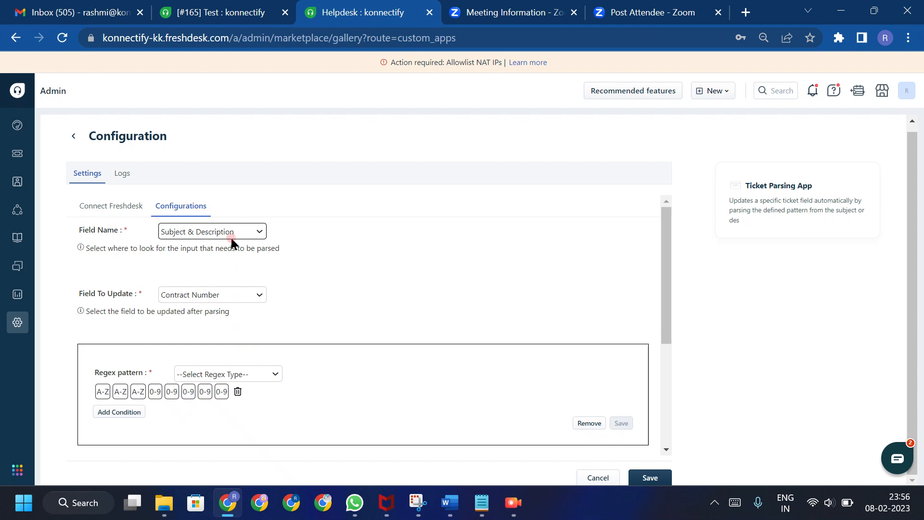
click(511, 312)
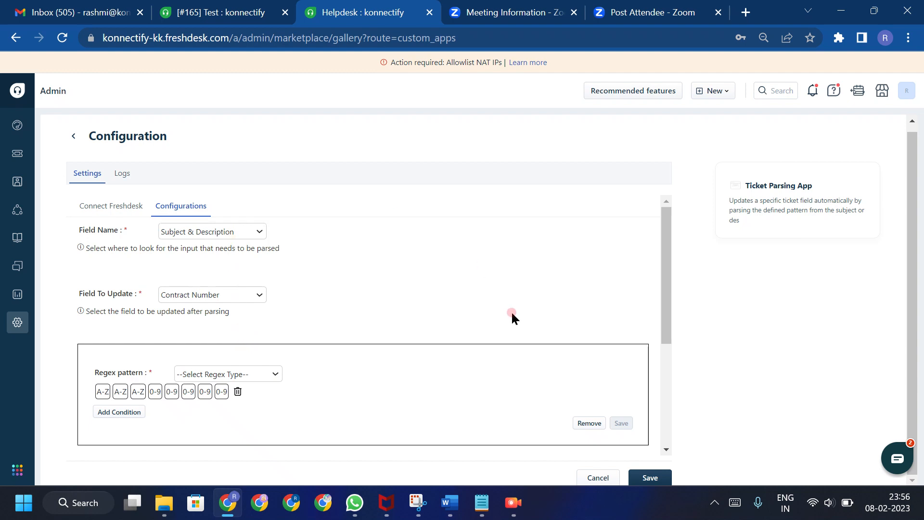
Step: Review the existing regex patterns and examine the Pattern 1 and Pattern 2 contract number samples in Notepad
click(664, 285)
drag(663, 283, 669, 356)
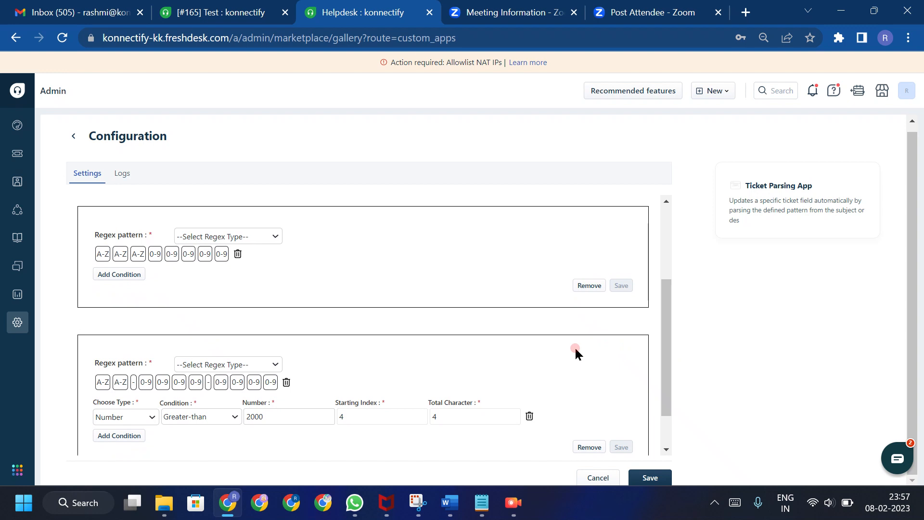
mouse_move(482, 508)
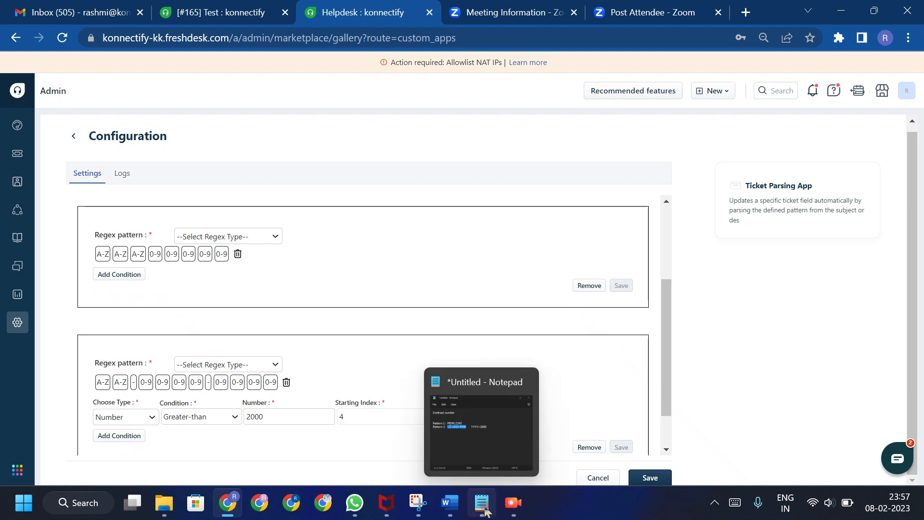
click(484, 504)
click(572, 337)
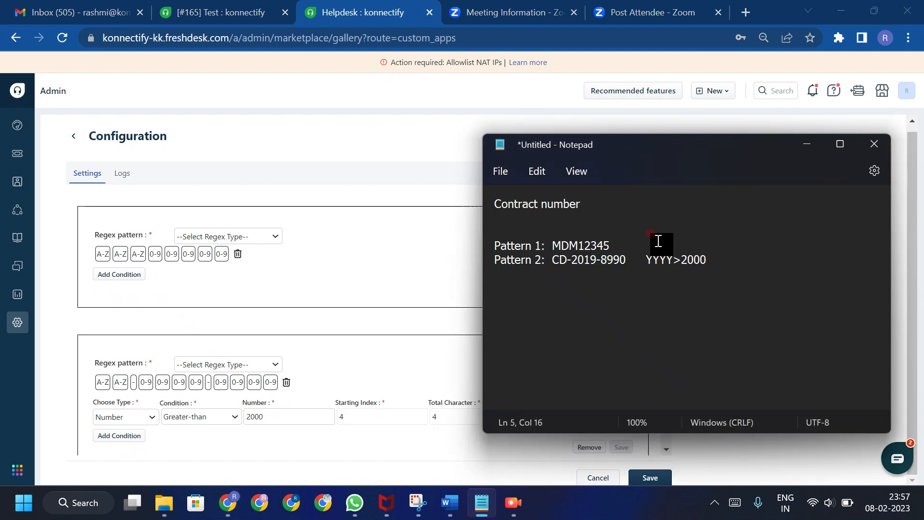
click(613, 243)
drag(613, 243, 550, 248)
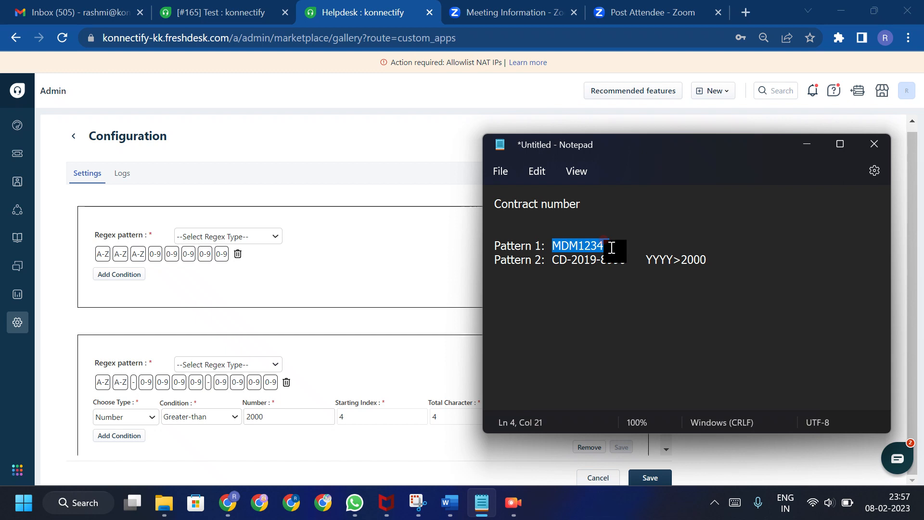
click(619, 262)
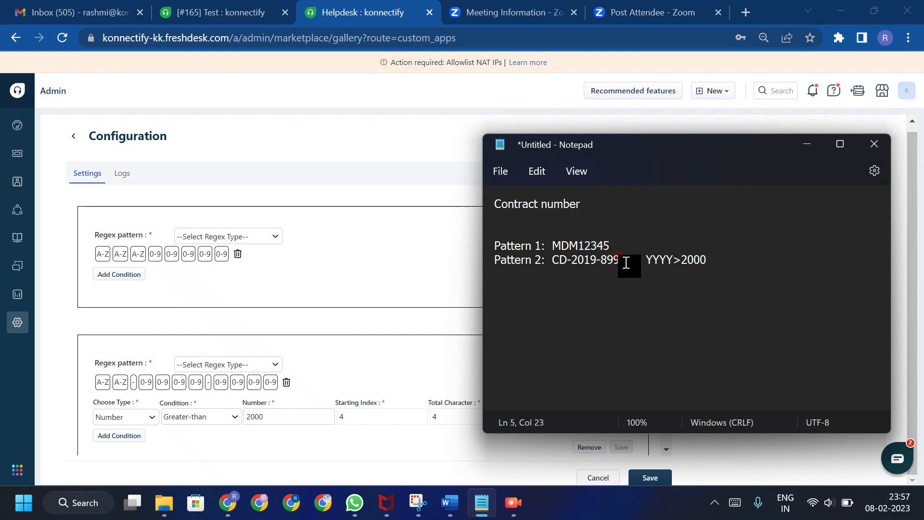
drag(625, 263, 553, 265)
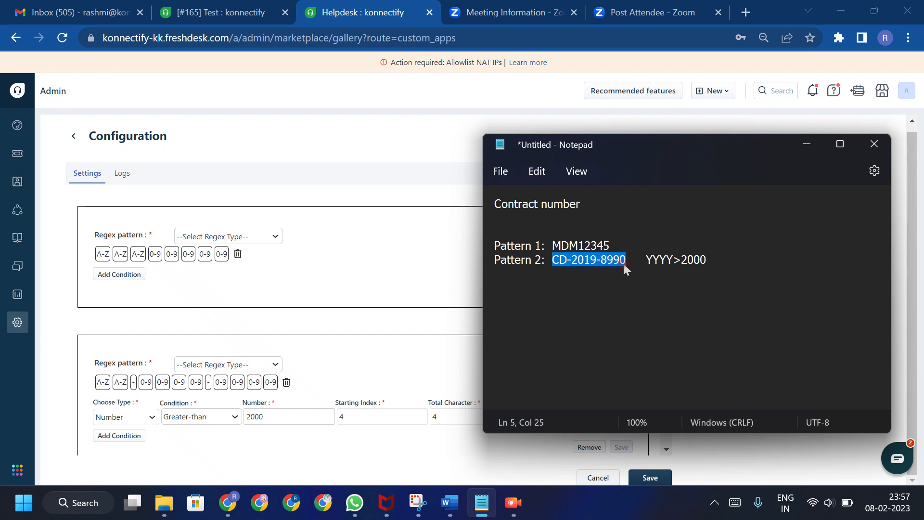
click(615, 244)
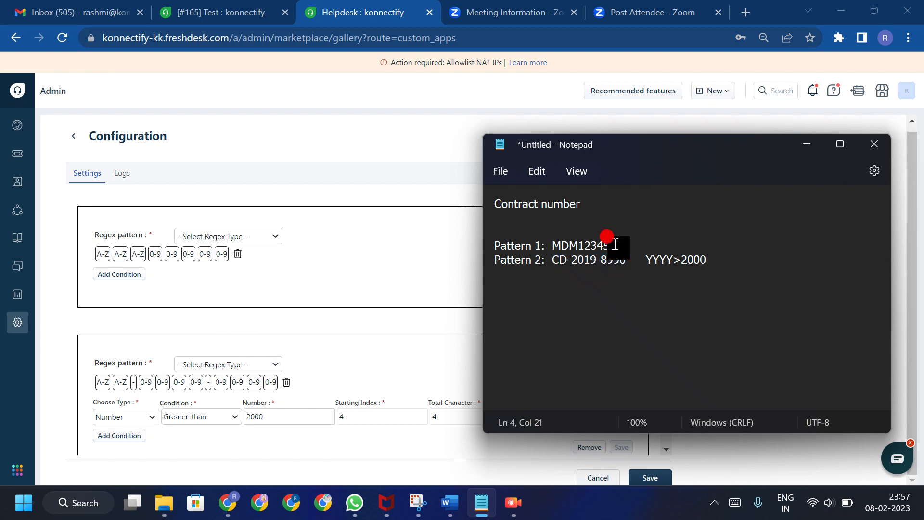
drag(615, 244, 558, 247)
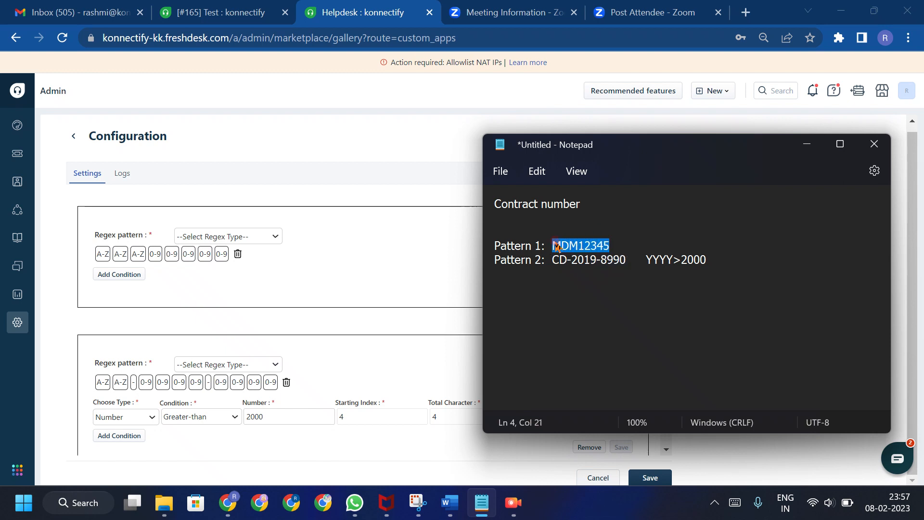
Step: Back in Chrome, delete trailing 0-9 elements from the first regex pattern and remove that whole pattern
click(427, 259)
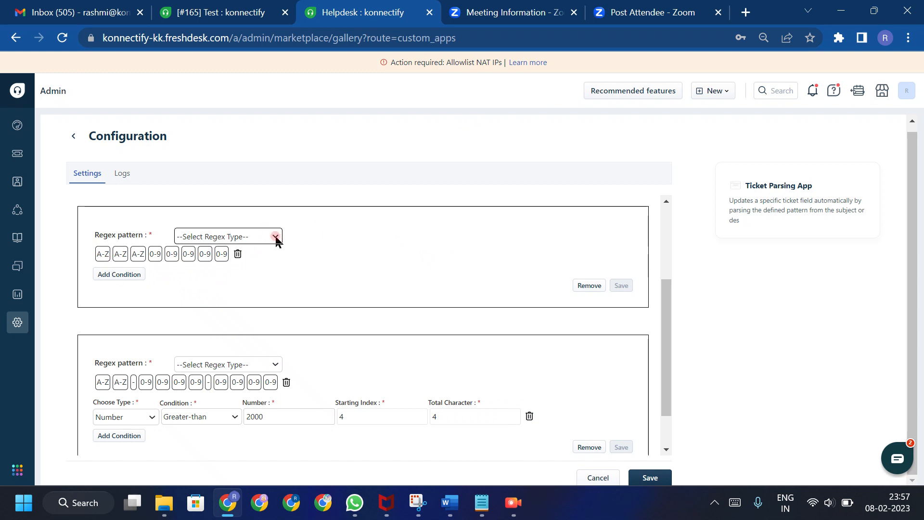
click(239, 255)
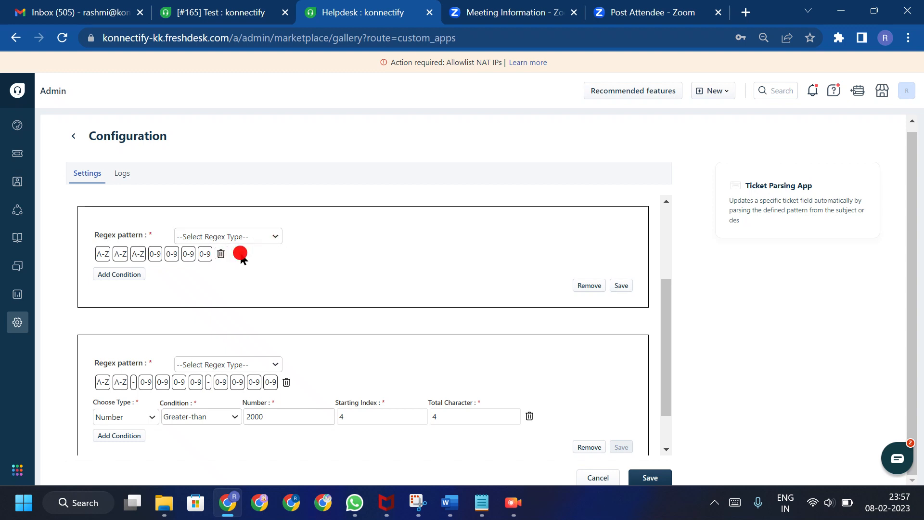
triple_click(220, 255)
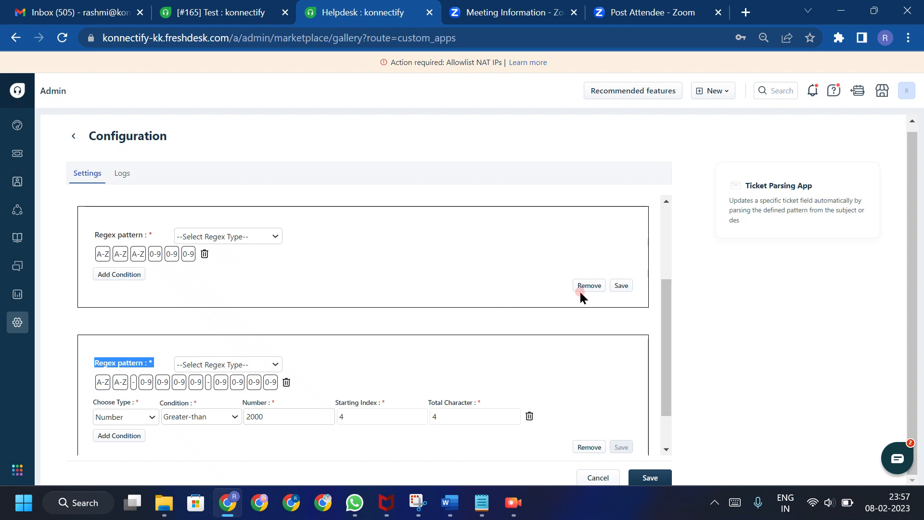
click(204, 255)
click(188, 254)
click(588, 286)
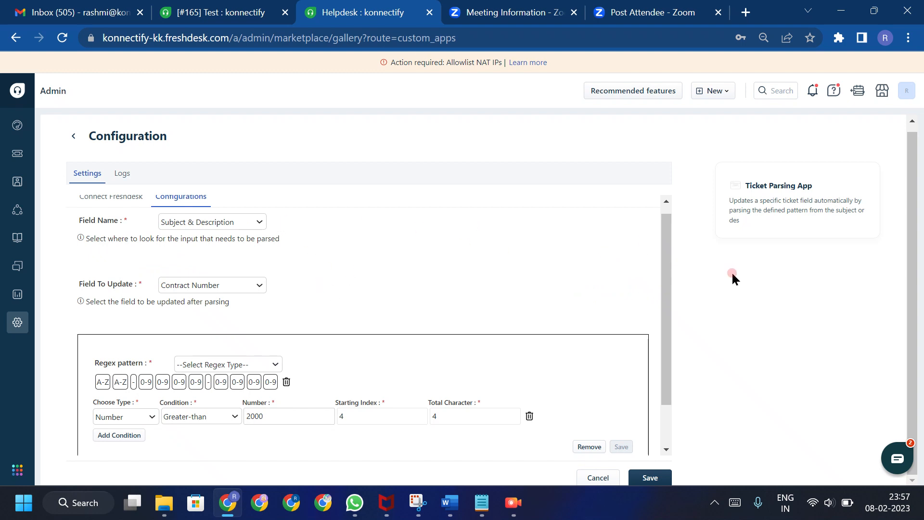
Step: Add a new regex pattern below the existing one and start it with three A-Z elements
drag(665, 265, 654, 389)
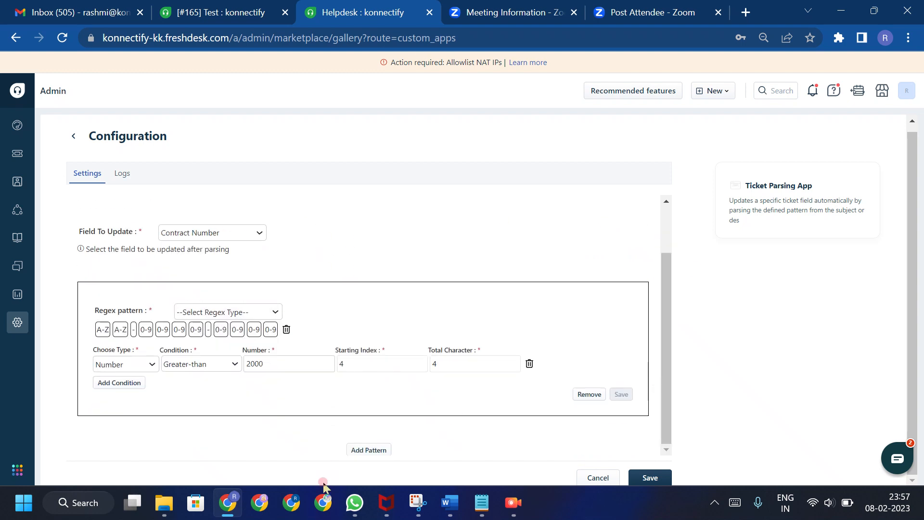
click(371, 450)
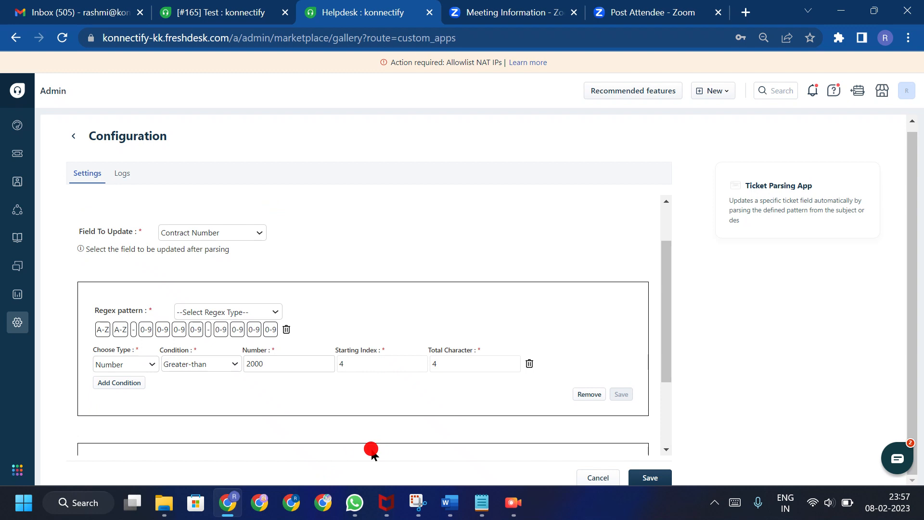
drag(666, 307, 661, 391)
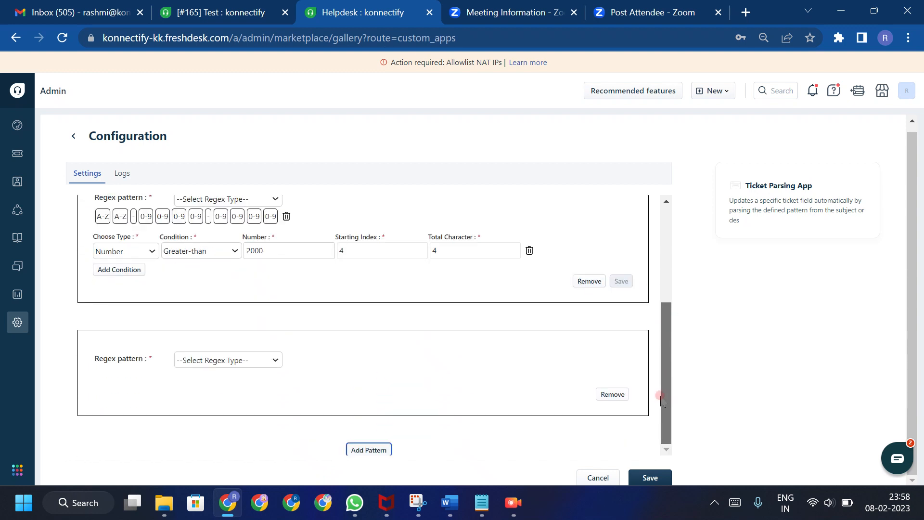
click(276, 360)
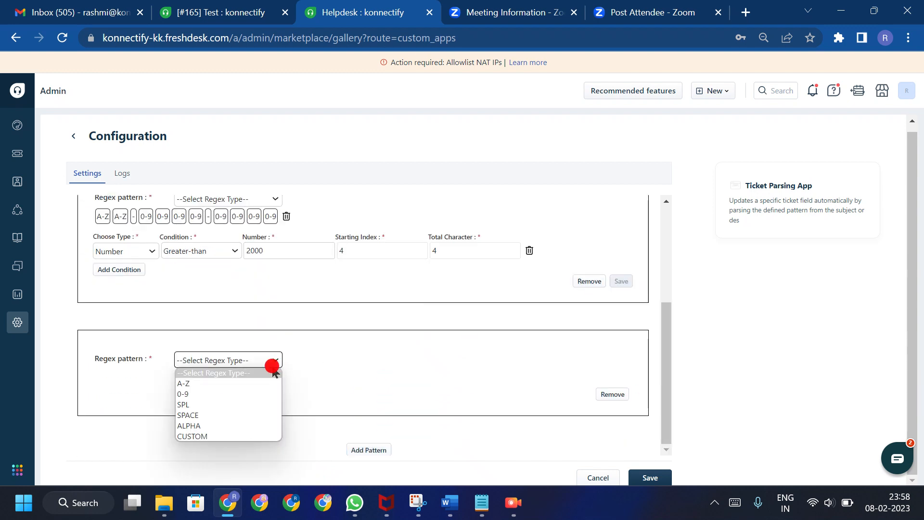
click(254, 383)
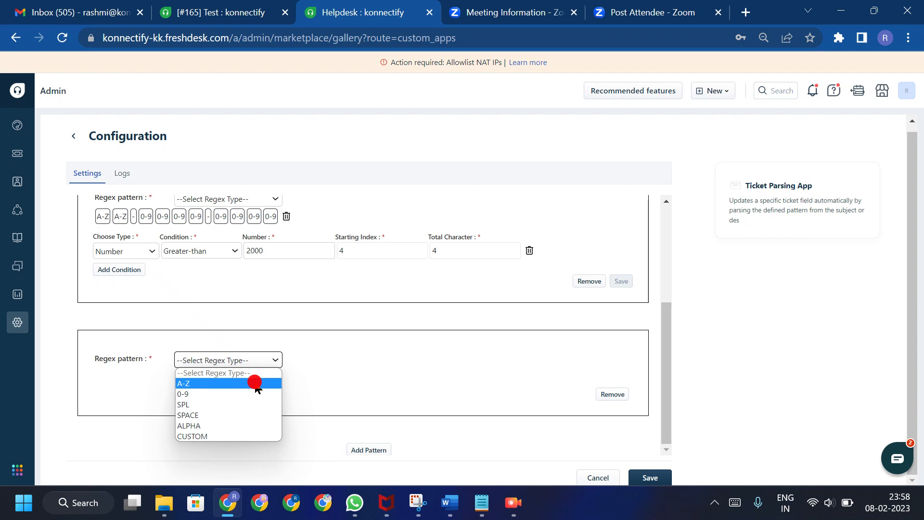
click(276, 361)
click(253, 383)
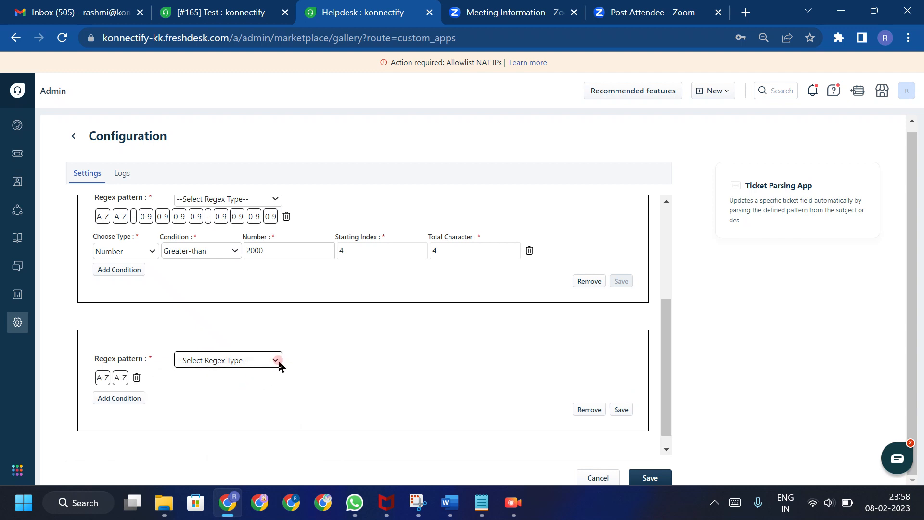
click(277, 360)
click(265, 380)
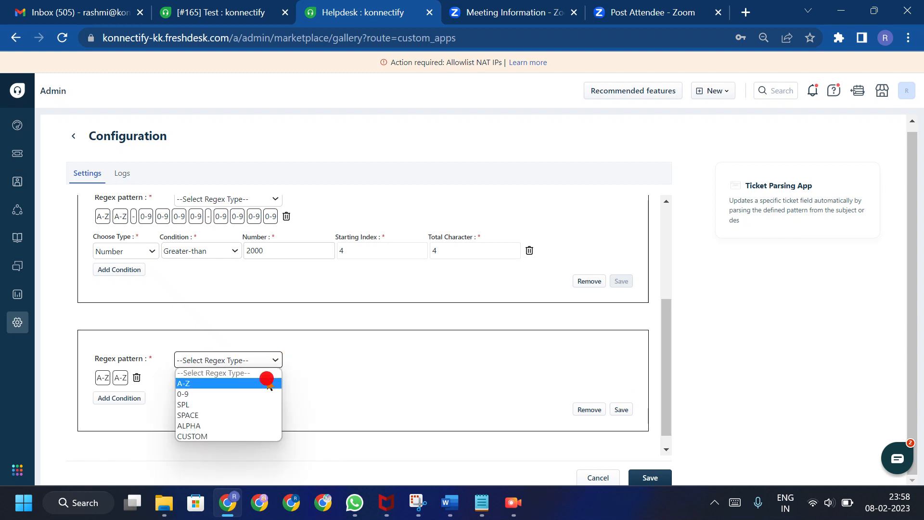
Step: Append five 0-9 elements after the three A-Z elements of the new regex pattern and save that pattern
click(278, 358)
click(264, 394)
click(278, 361)
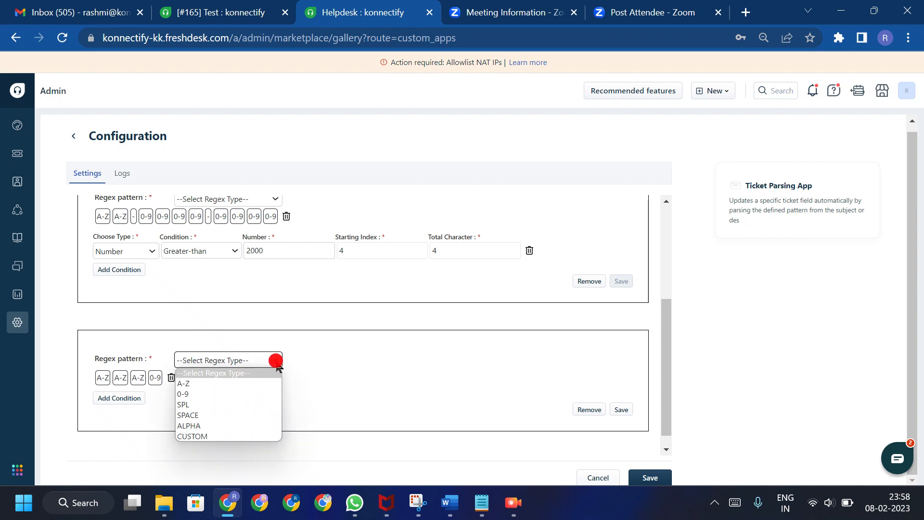
click(262, 392)
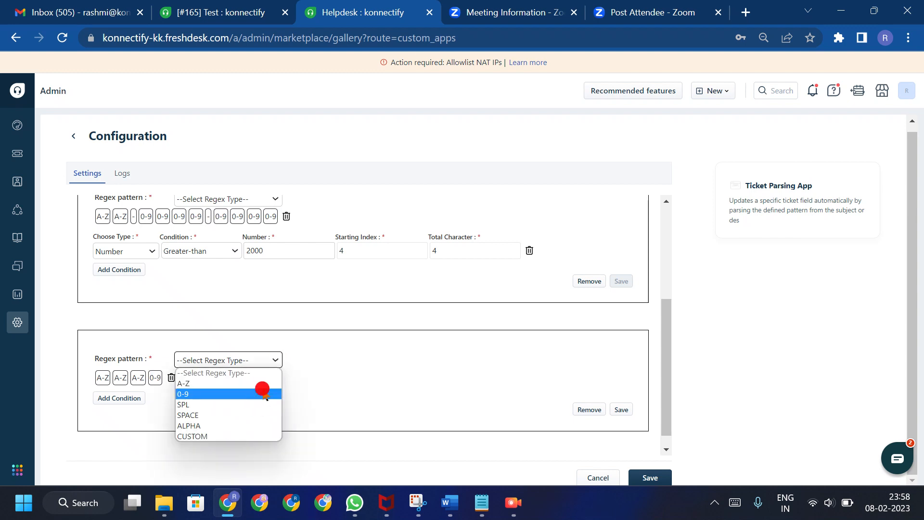
click(278, 361)
click(266, 391)
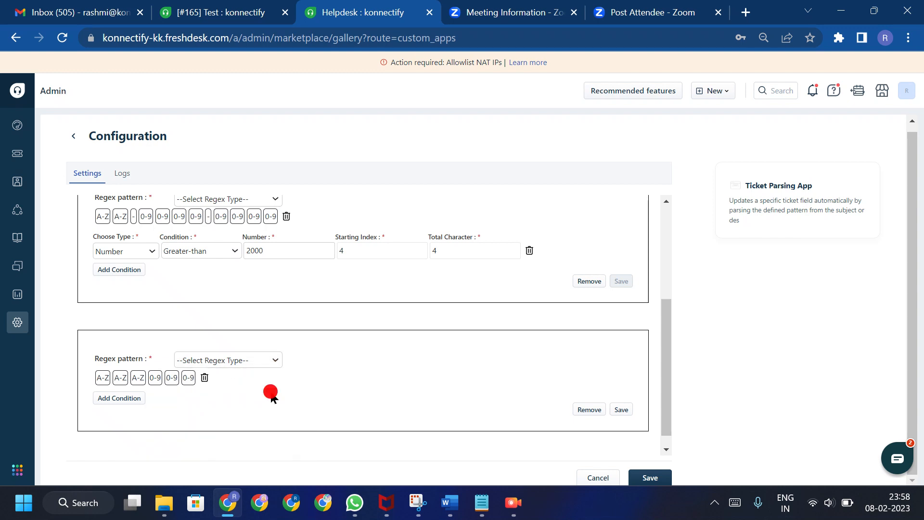
click(280, 362)
click(272, 395)
click(277, 361)
click(268, 392)
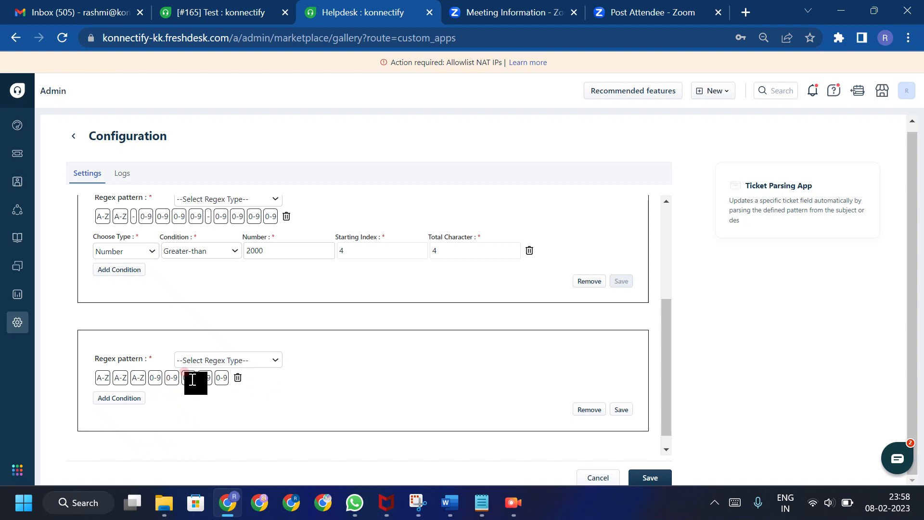
click(621, 411)
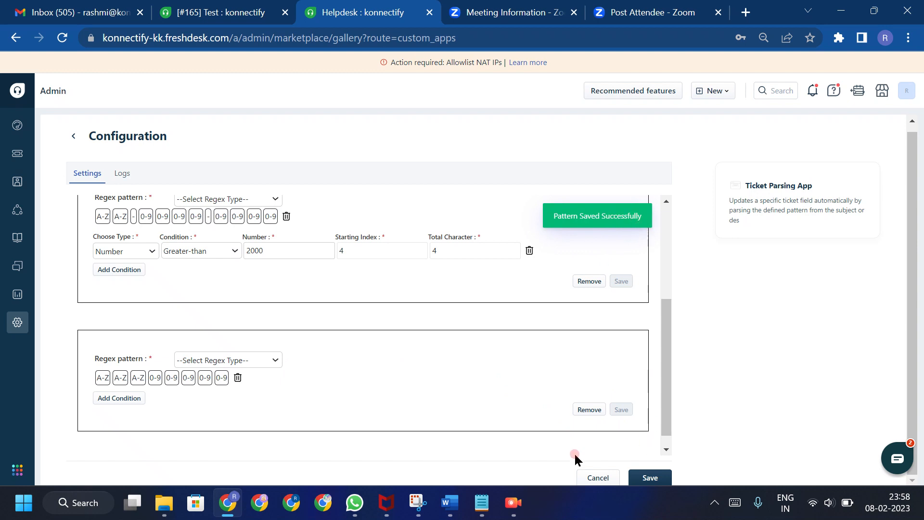
Step: Switch to Notepad and compare the Pattern 1 contract number sample with the newly saved regex pattern
click(482, 503)
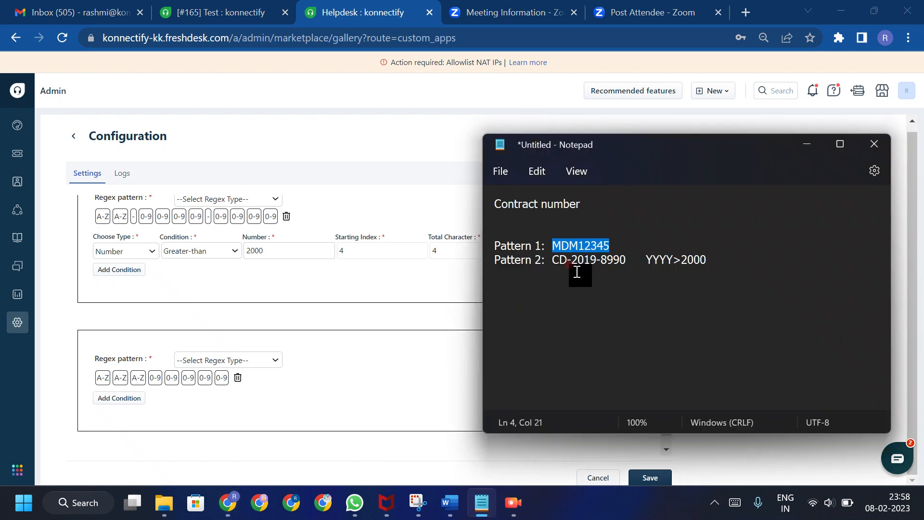
click(600, 293)
drag(609, 244, 541, 247)
click(653, 260)
click(392, 284)
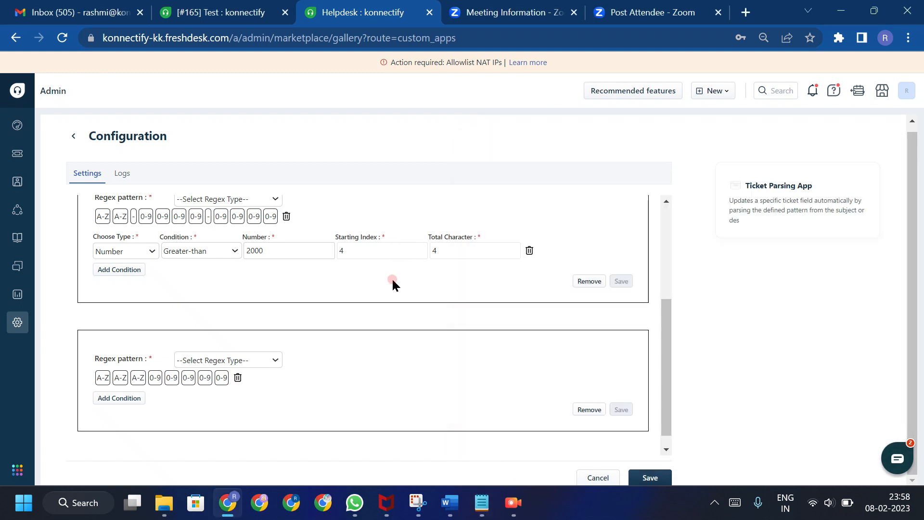
Step: Examine the Pattern 2 contract number sample and its year digits in Notepad, and return to the Chrome configuration page
drag(666, 353, 664, 327)
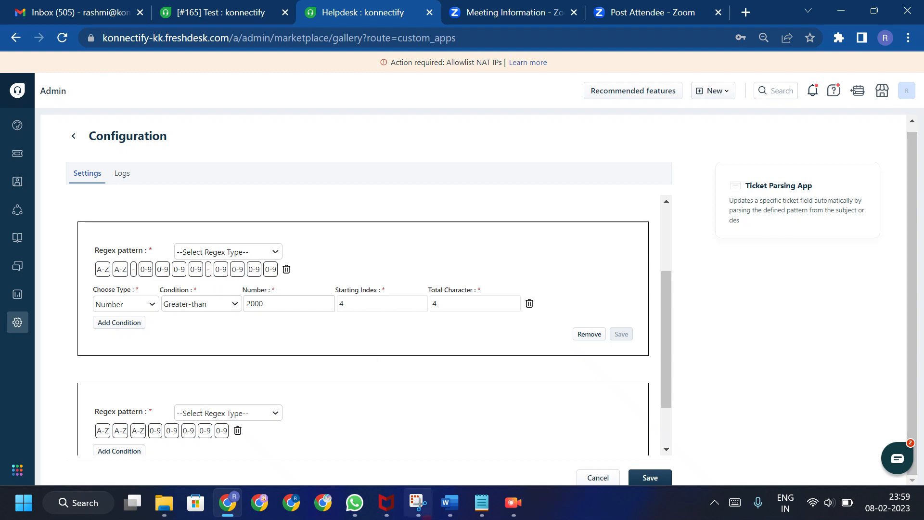
click(486, 510)
click(625, 259)
click(627, 259)
drag(628, 260, 555, 263)
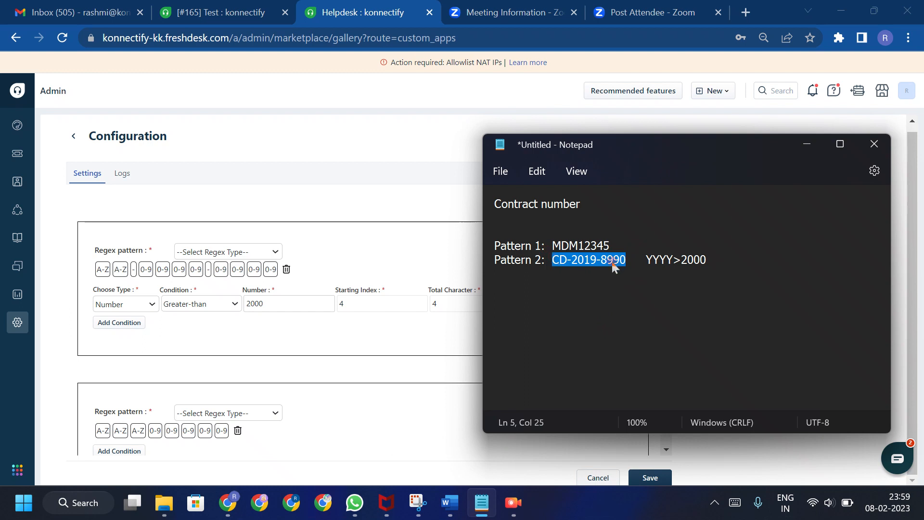
click(594, 274)
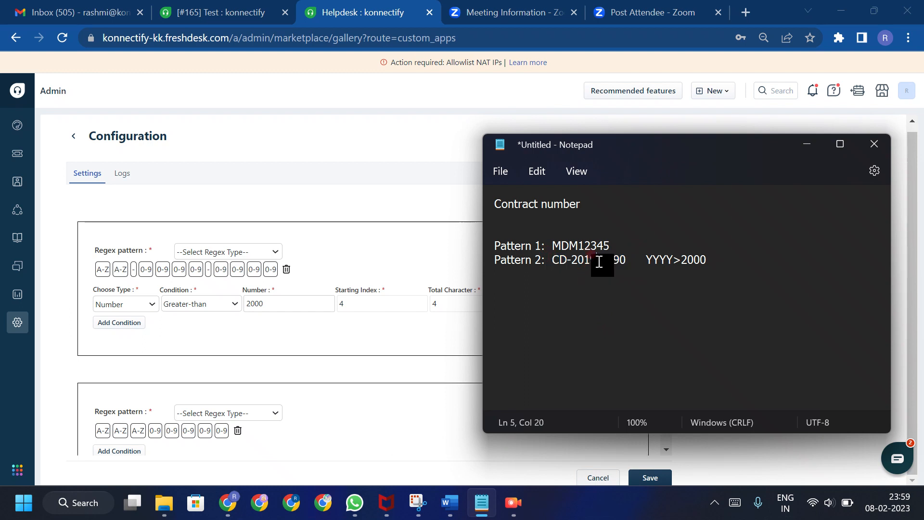
drag(599, 262, 570, 259)
click(245, 339)
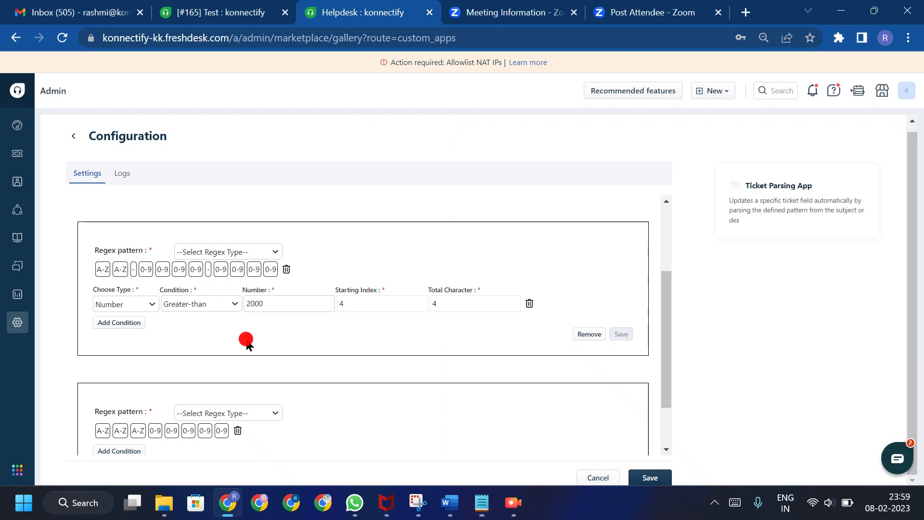
Step: Add a second condition to the hyphenated pattern, look at the Text type's condition options, and set the type to Number
click(137, 327)
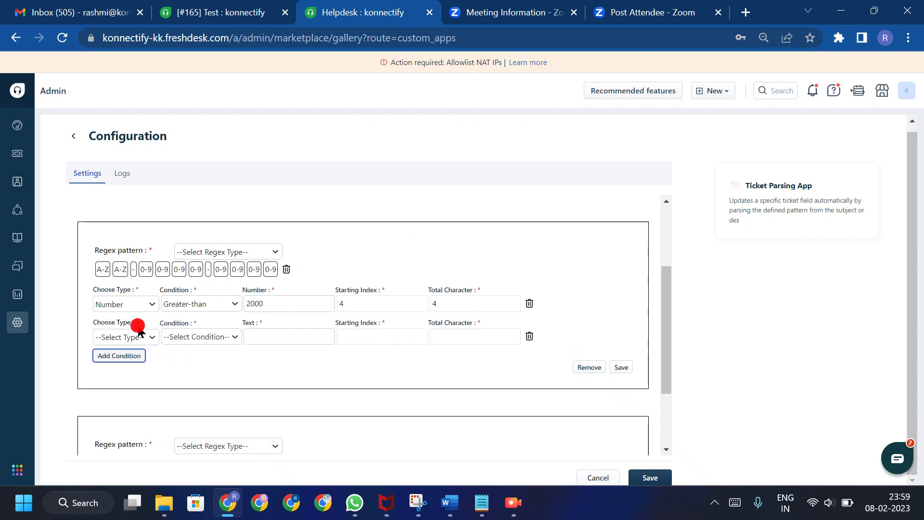
click(147, 336)
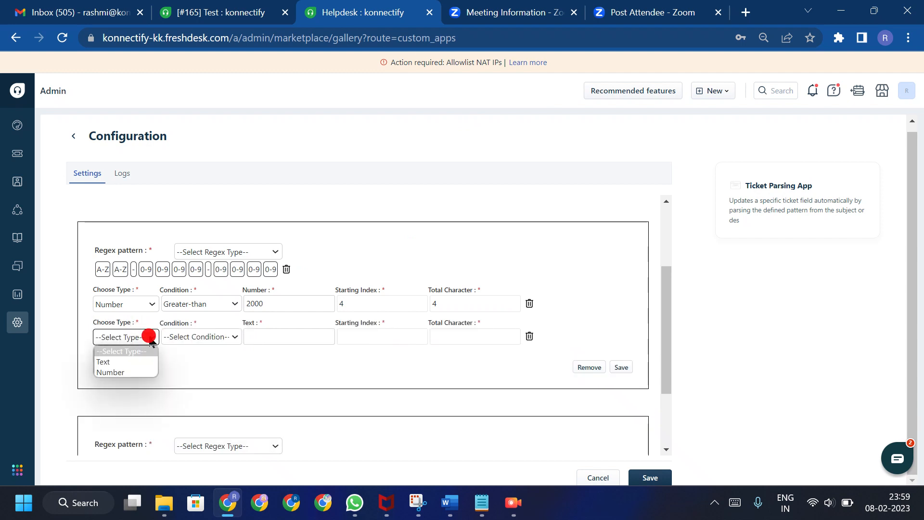
click(135, 362)
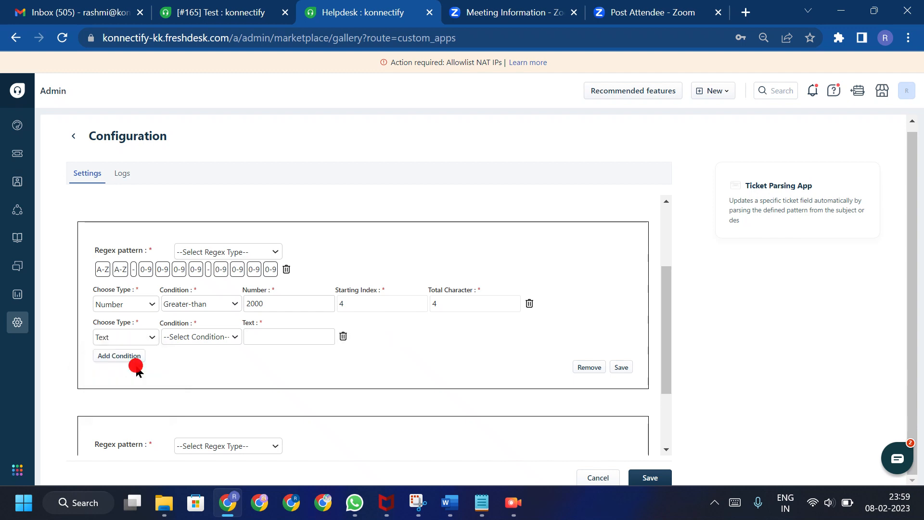
click(232, 337)
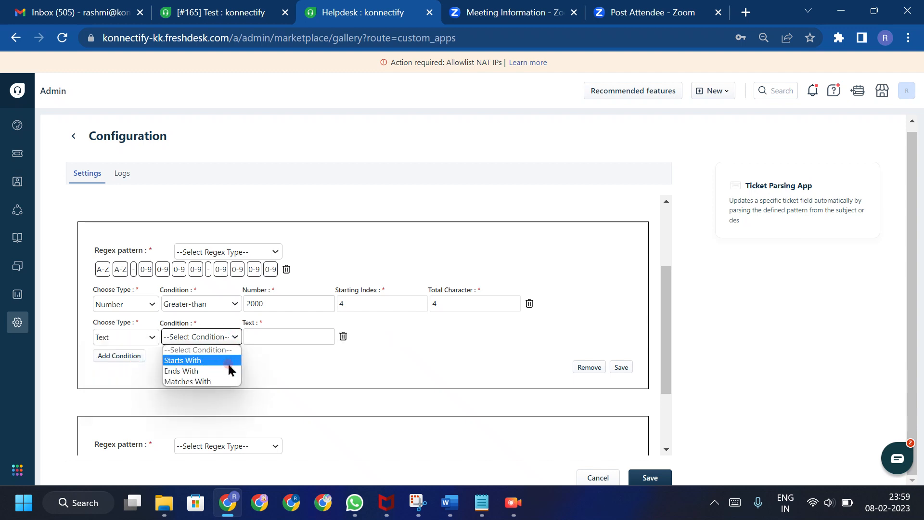
click(147, 337)
click(136, 373)
Step: Set the added condition to Greater-than 2000 with starting index 4 and total character 4, and delete the duplicate condition row
click(210, 336)
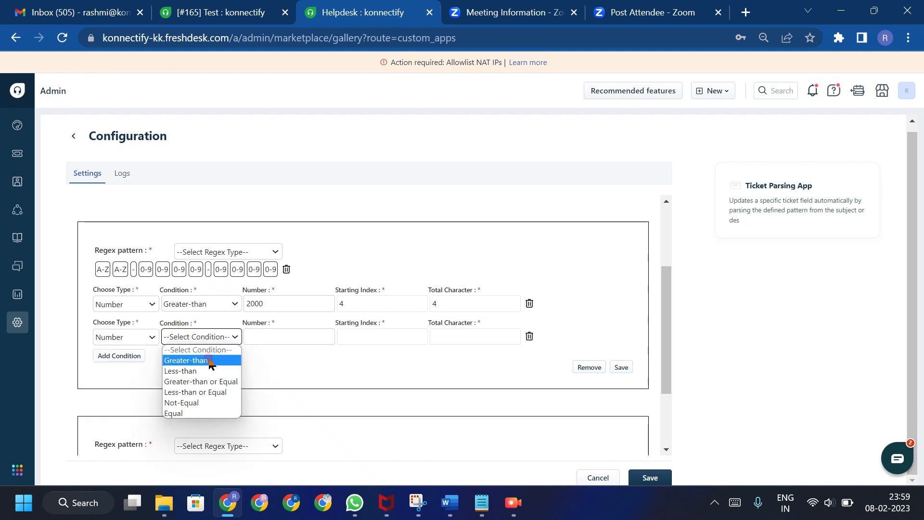
click(208, 358)
click(251, 330)
text(2000)
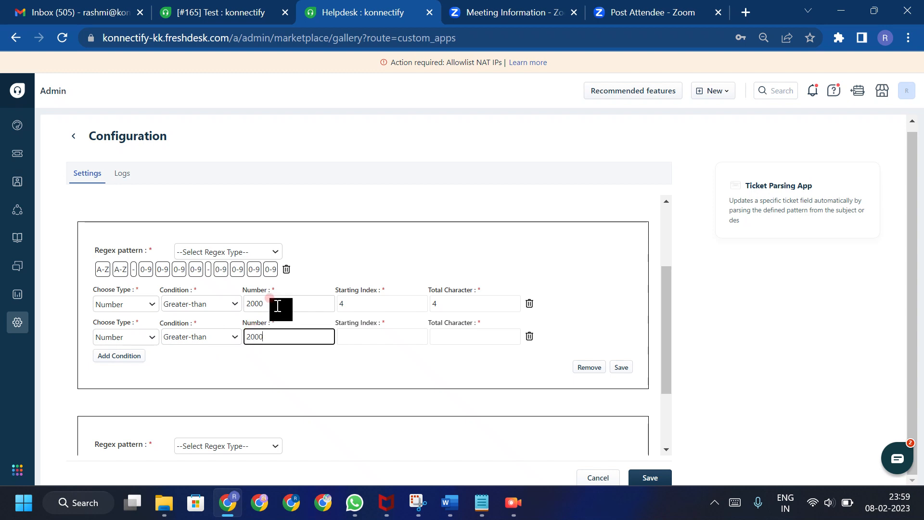
click(358, 349)
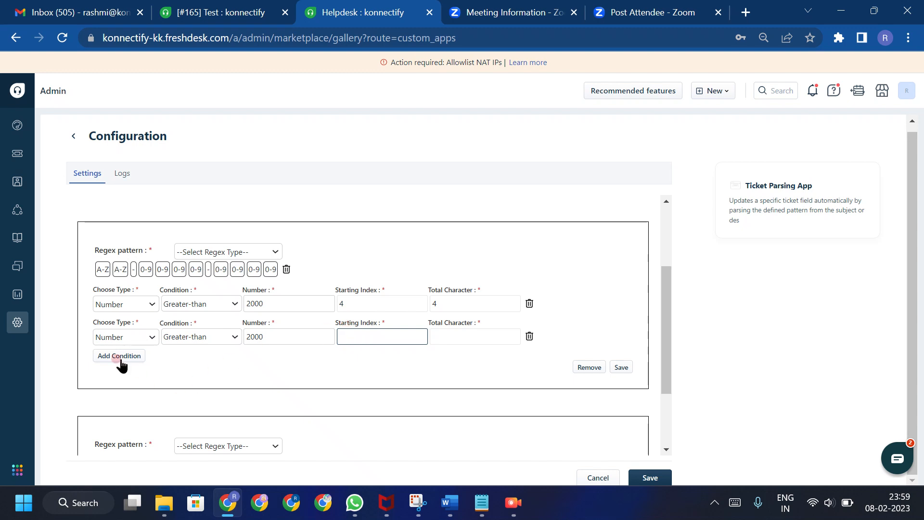
click(188, 342)
click(251, 335)
text(4)
click(455, 336)
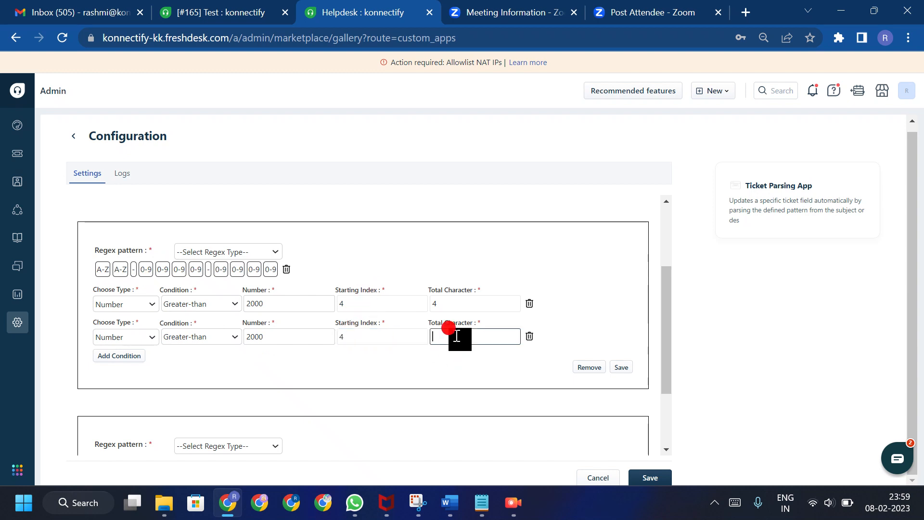
text(4)
click(530, 303)
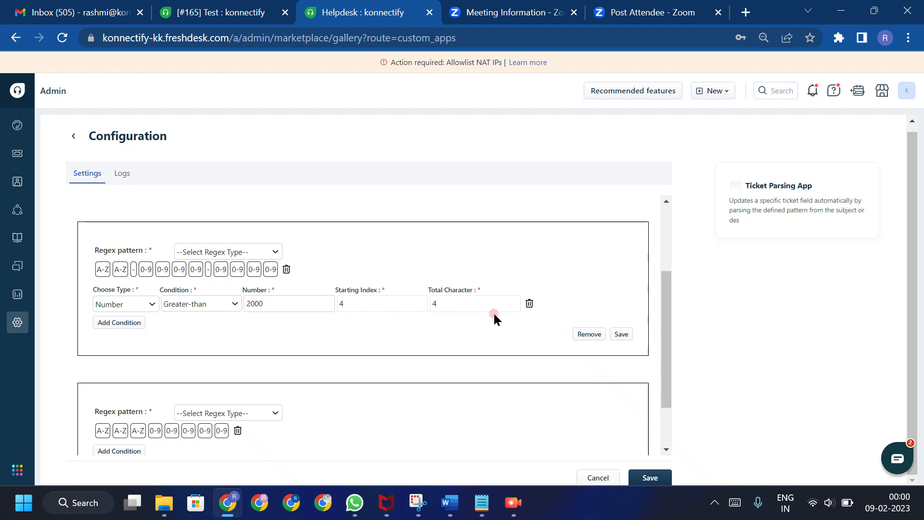
Step: Save the hyphenated pattern and the whole app configuration
click(621, 334)
drag(669, 334, 671, 356)
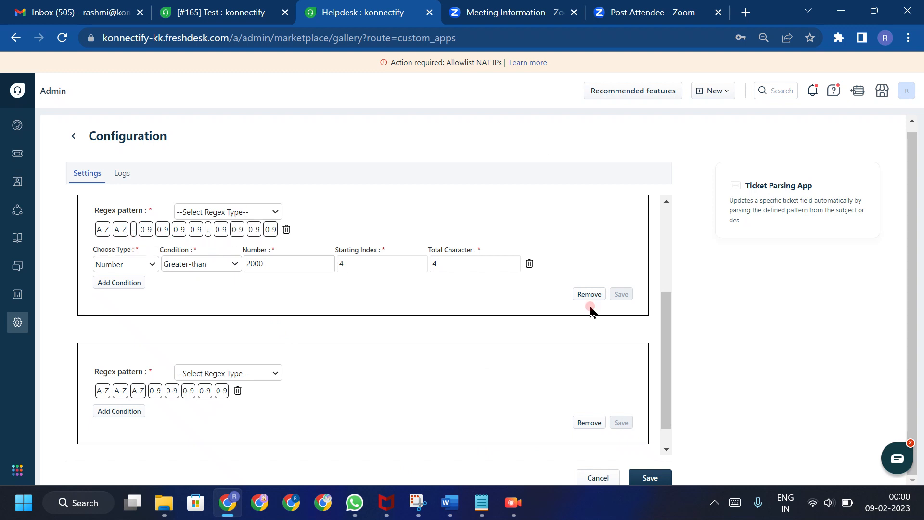
drag(669, 355, 670, 391)
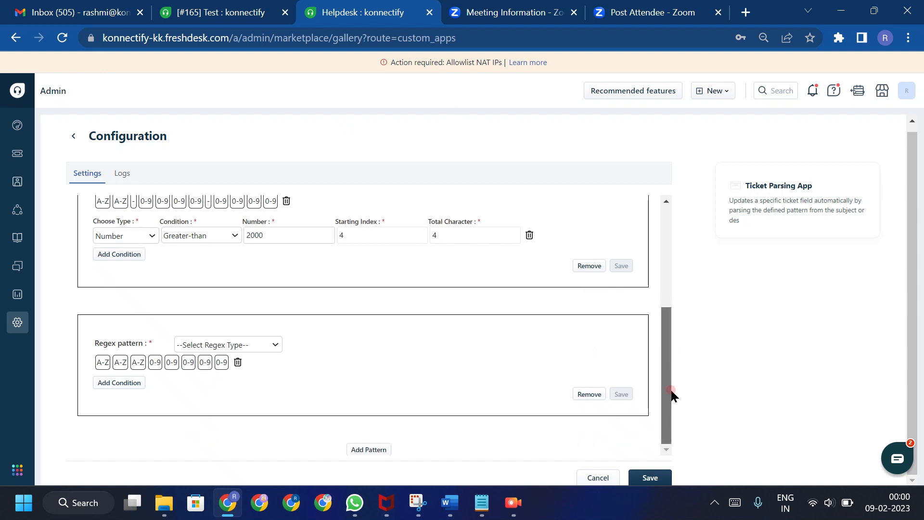
click(650, 478)
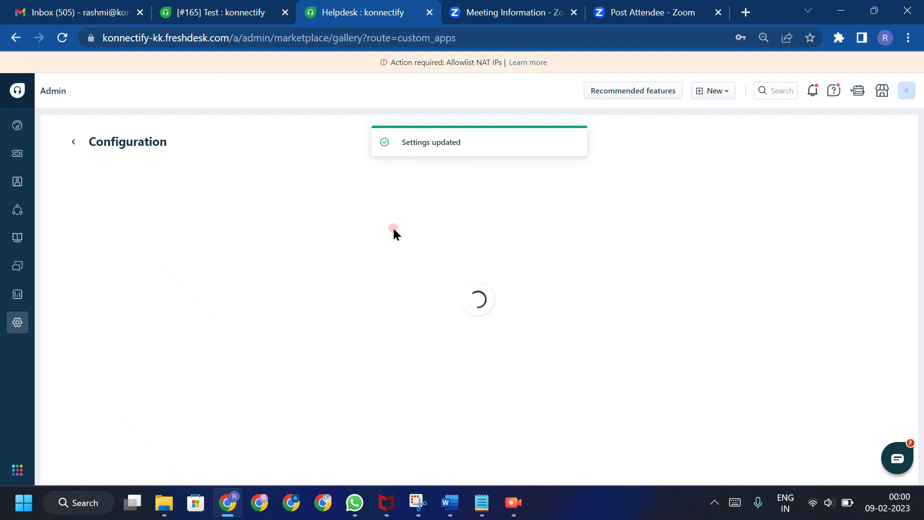
Step: In the browser tab with the open ticket, start a new ticket and choose the first contact found for "test"
click(233, 23)
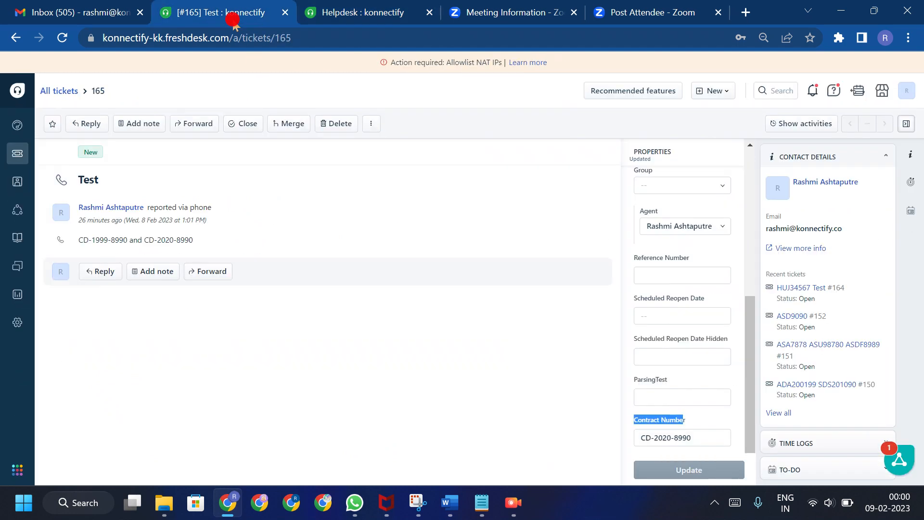
click(16, 154)
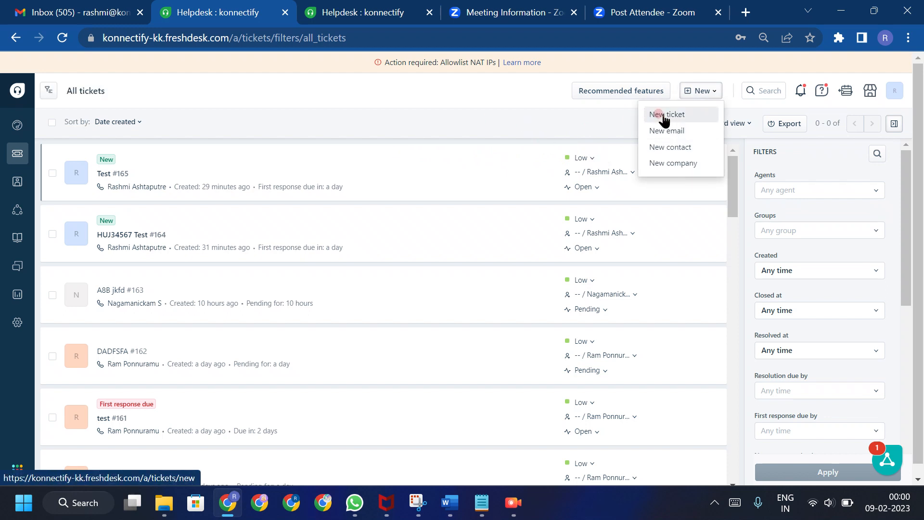
click(665, 117)
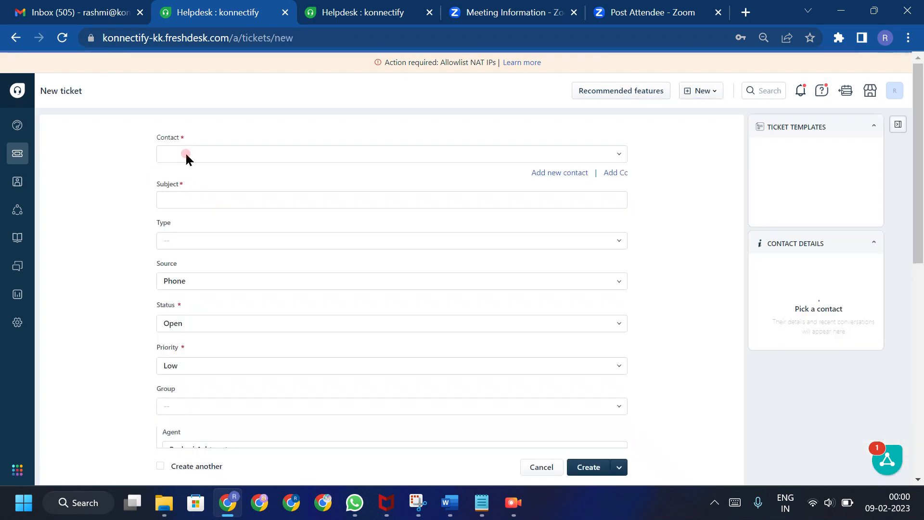
click(185, 153)
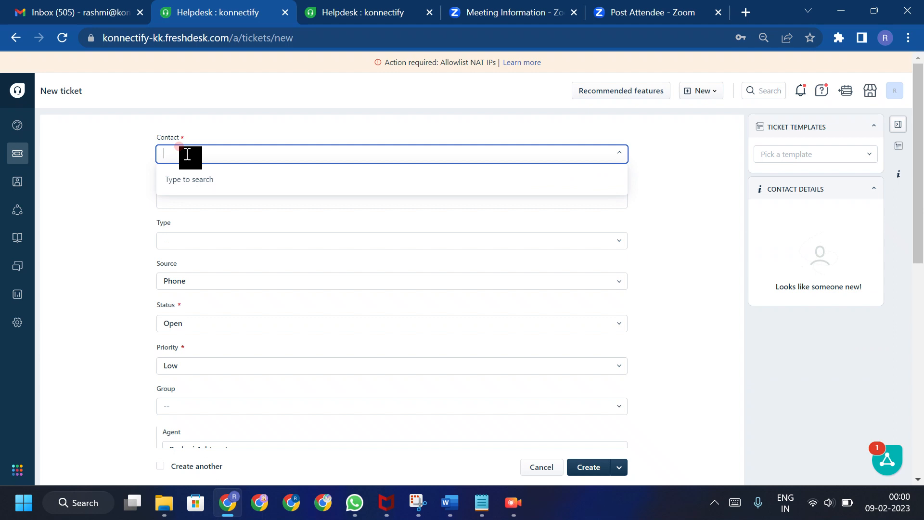
text(test)
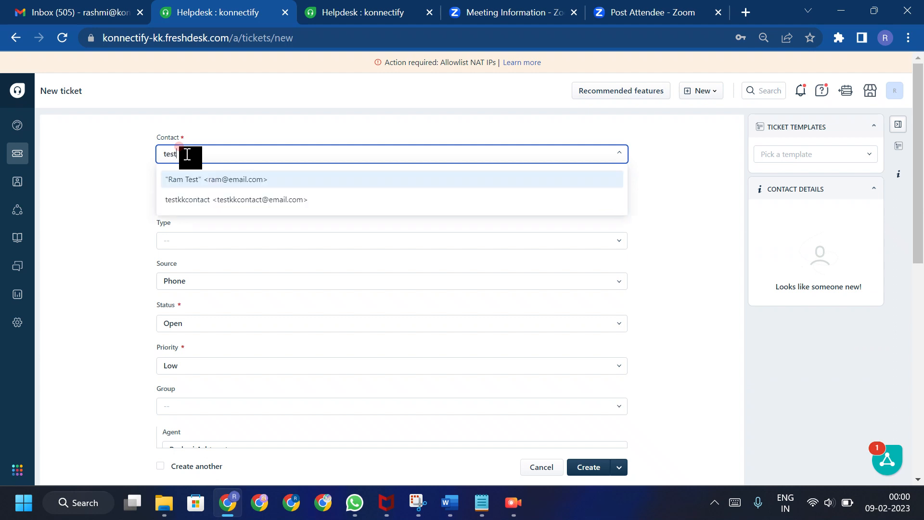
click(208, 182)
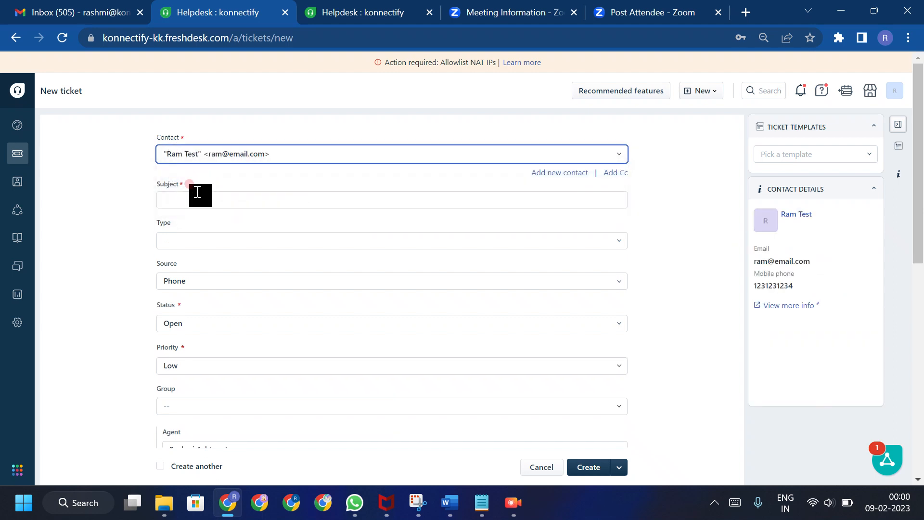
Step: Set the new ticket's subject to "DFD45678 Test"
click(187, 201)
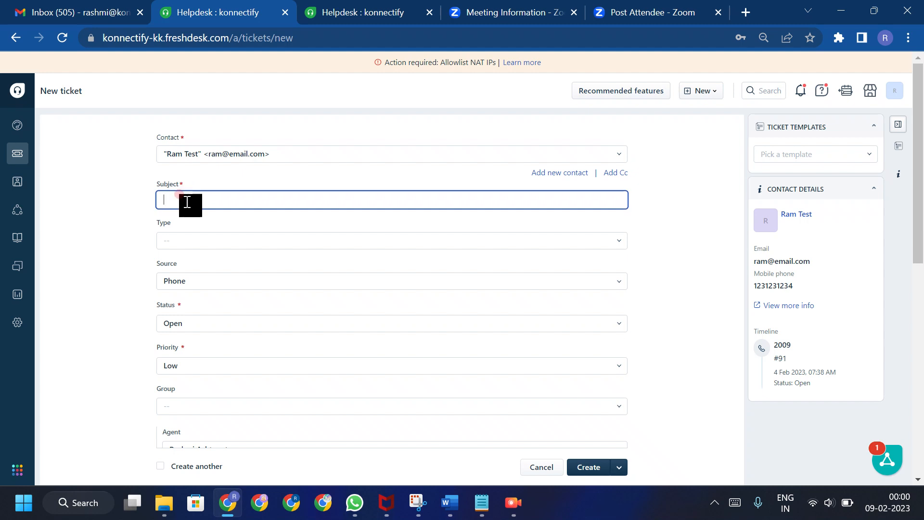
text(DFD45678)
click(206, 242)
text(Test)
Step: Enter "Test" as the ticket description, leave Contract Number empty, and create the ticket
click(692, 209)
scroll(692, 209, down, 7)
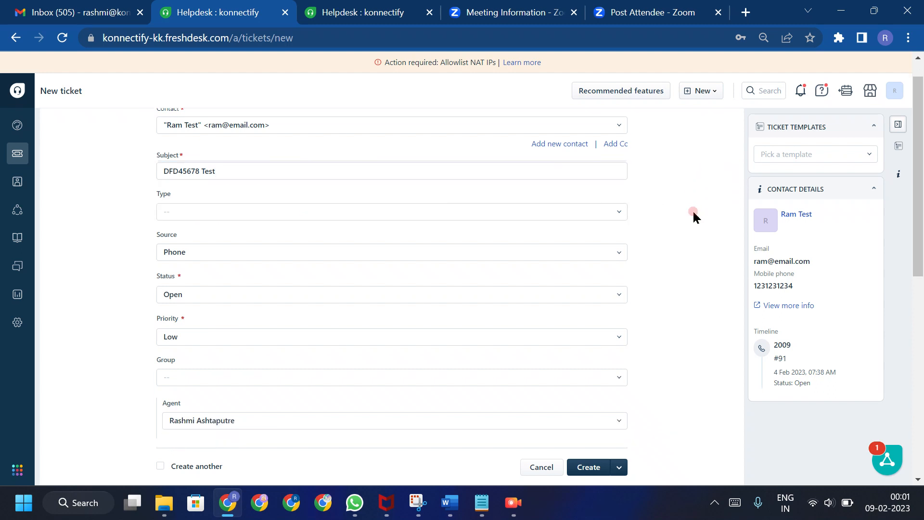
scroll(692, 209, down, 3)
scroll(692, 209, up, 2)
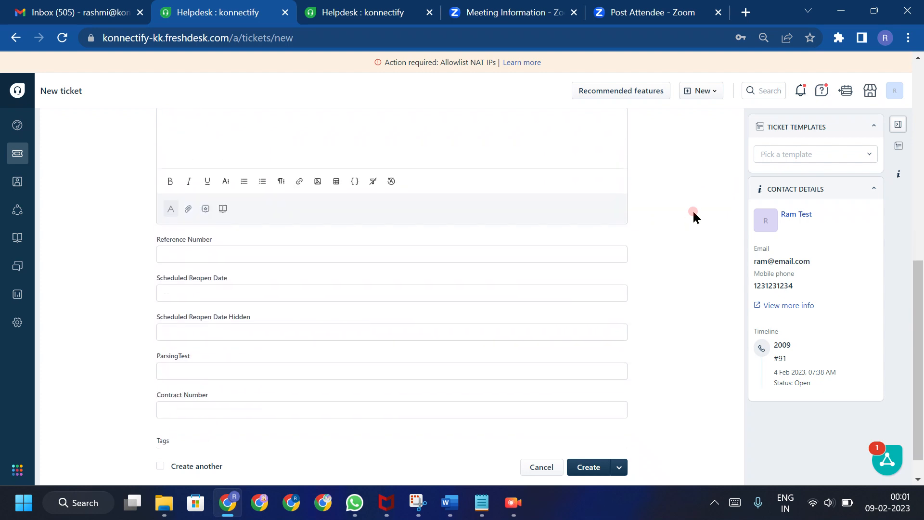
scroll(694, 215, up, 1)
click(412, 212)
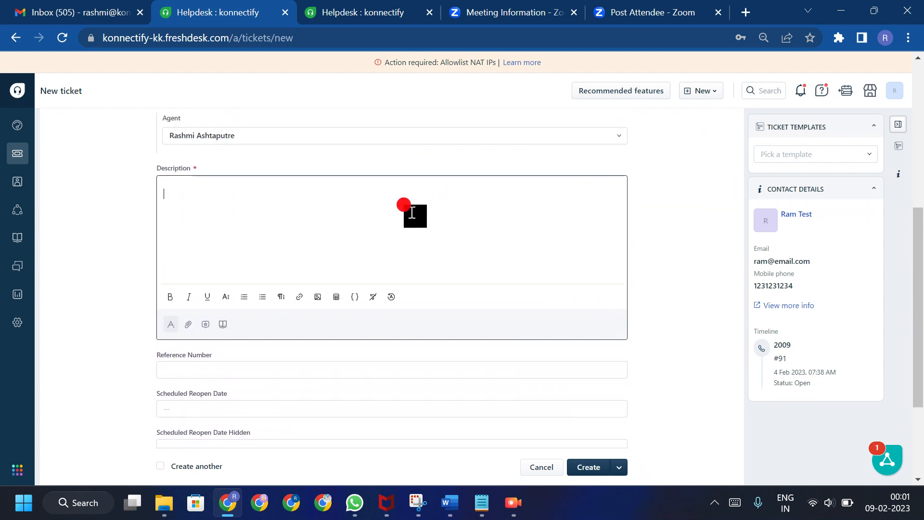
text(Test)
click(627, 439)
click(591, 466)
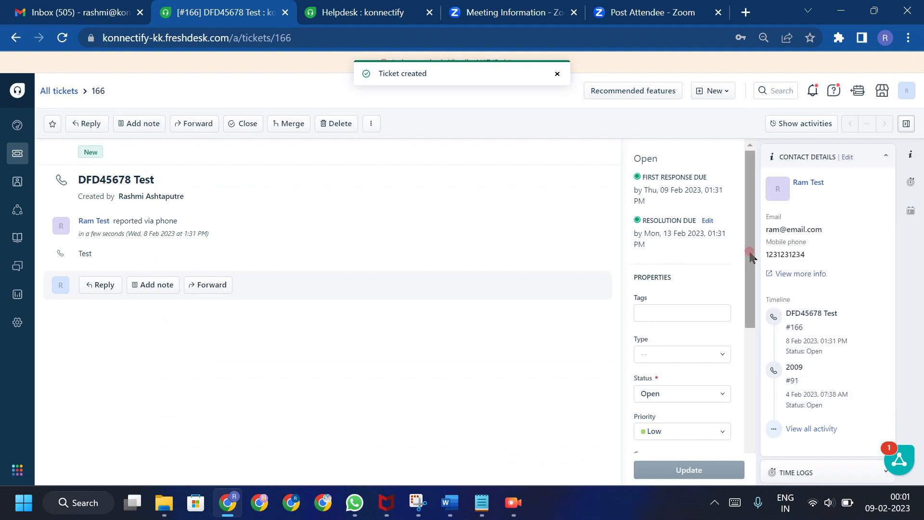
Step: Check the Contract Number field in the created ticket's properties against its subject
click(749, 252)
drag(753, 260, 766, 423)
click(724, 408)
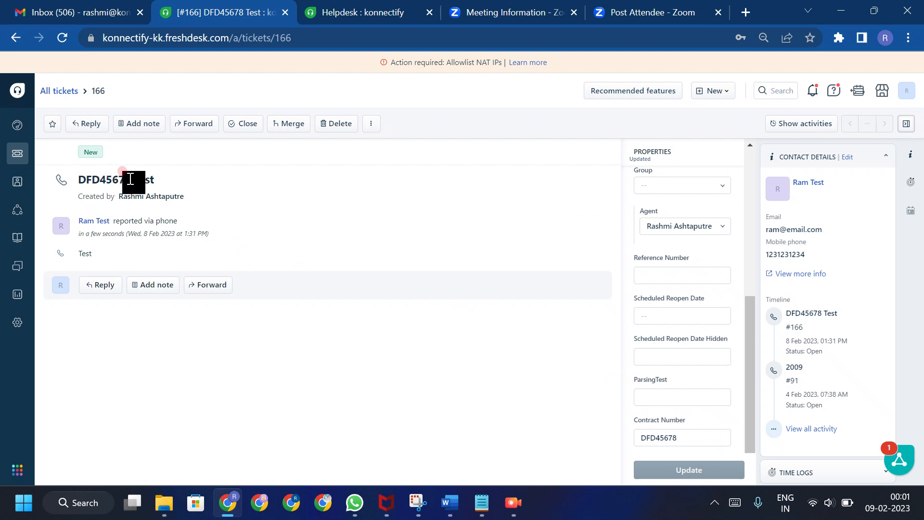
Step: Compare the contract number in the ticket's subject with Pattern 1 in the Notepad notes, and return to the ticket
drag(130, 179, 77, 179)
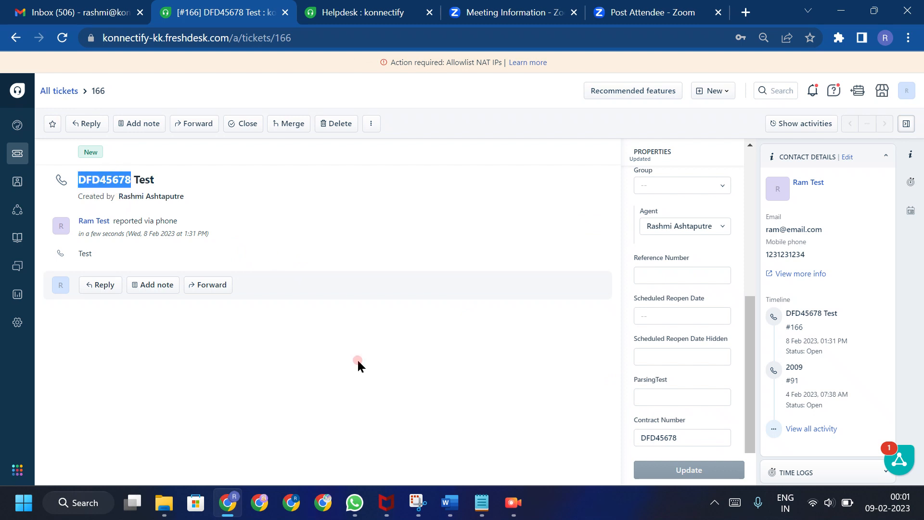
click(482, 502)
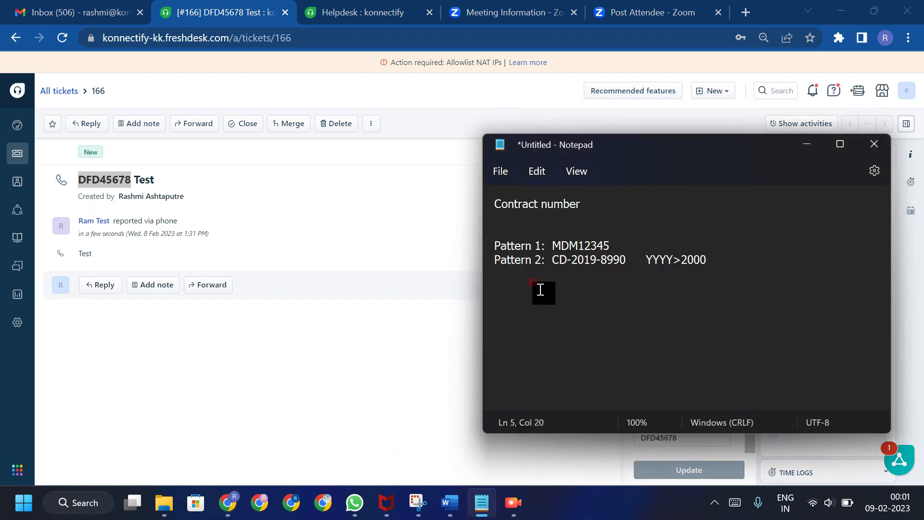
drag(611, 245, 555, 245)
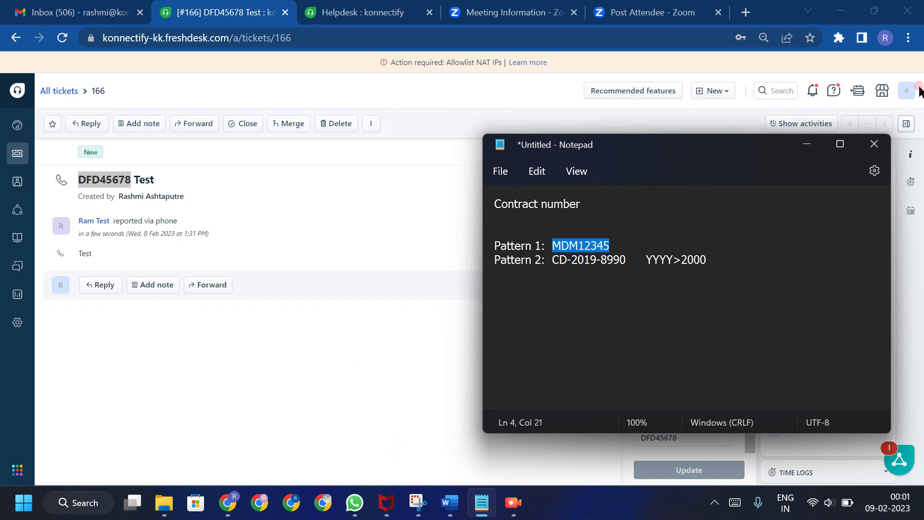
click(812, 144)
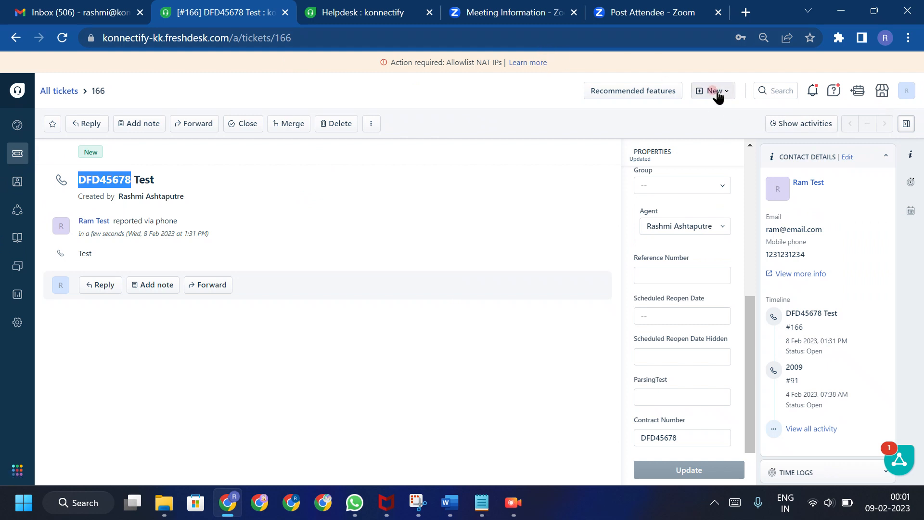
Step: Start a new ticket and choose the second contact found for "Test"
click(716, 92)
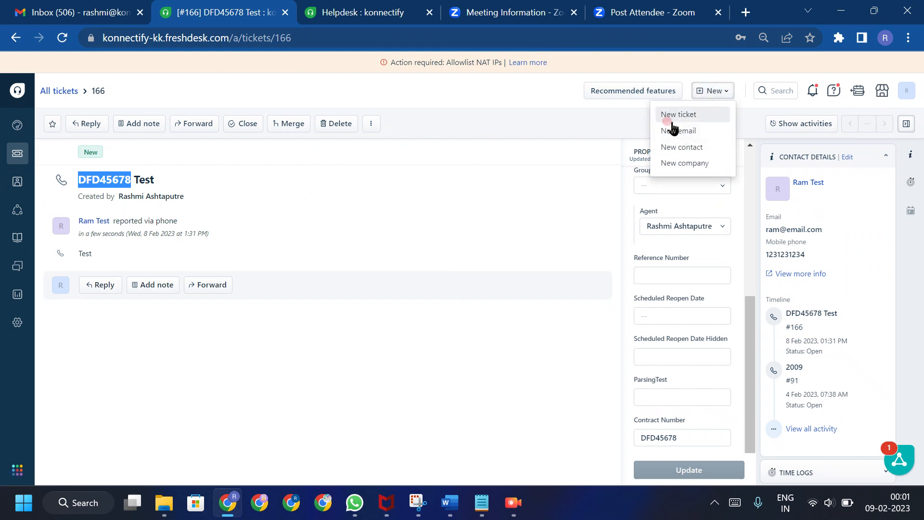
click(675, 115)
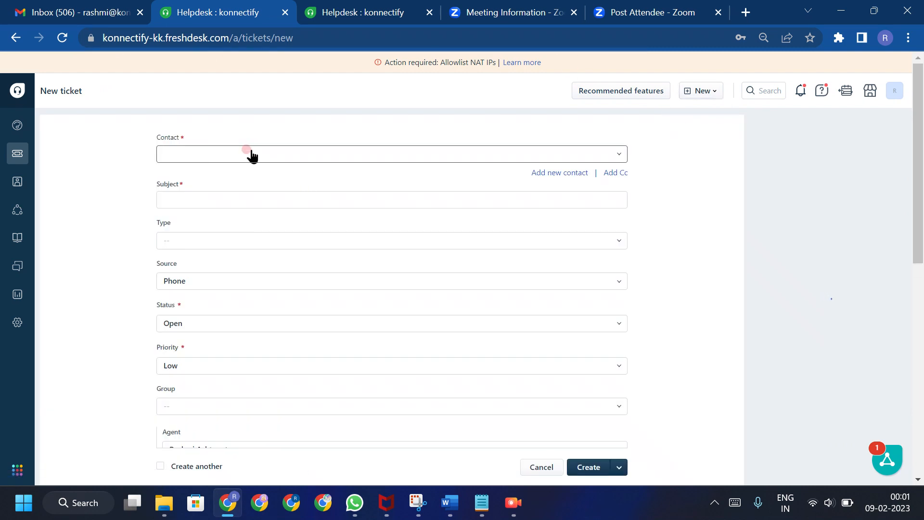
click(252, 152)
text(Test)
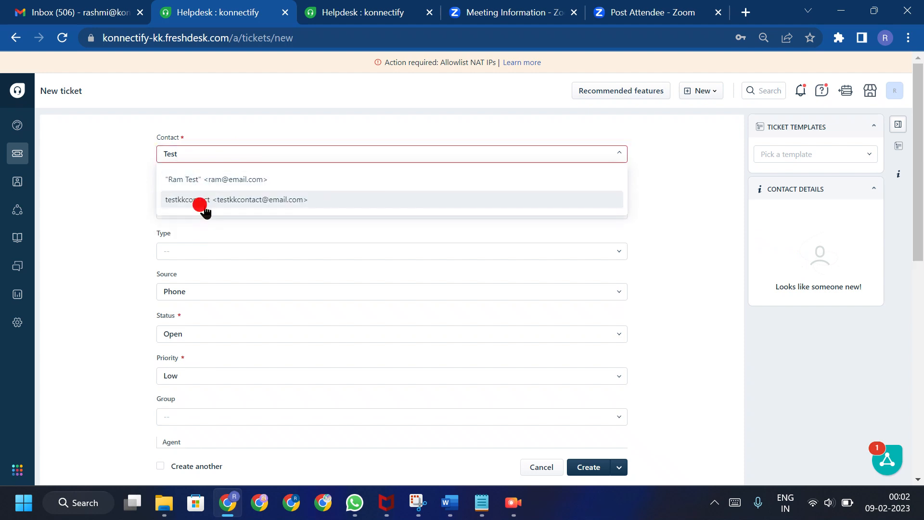
click(202, 201)
Step: Set the new ticket's subject to "Test pattern"
click(191, 200)
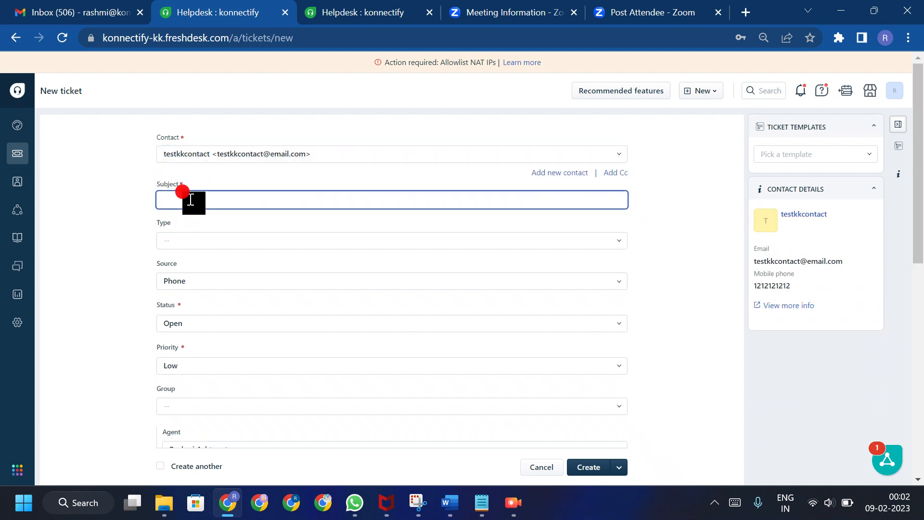
text(Test pattern)
click(666, 260)
Step: Enter the two contract numbers "FT-2000-8978 and GY-2011-9890" as the ticket description
scroll(666, 259, down, 5)
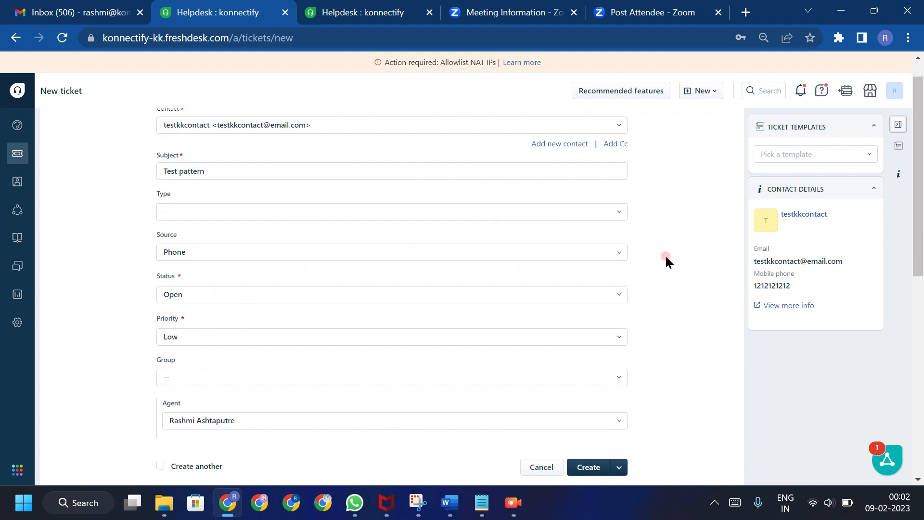
click(333, 280)
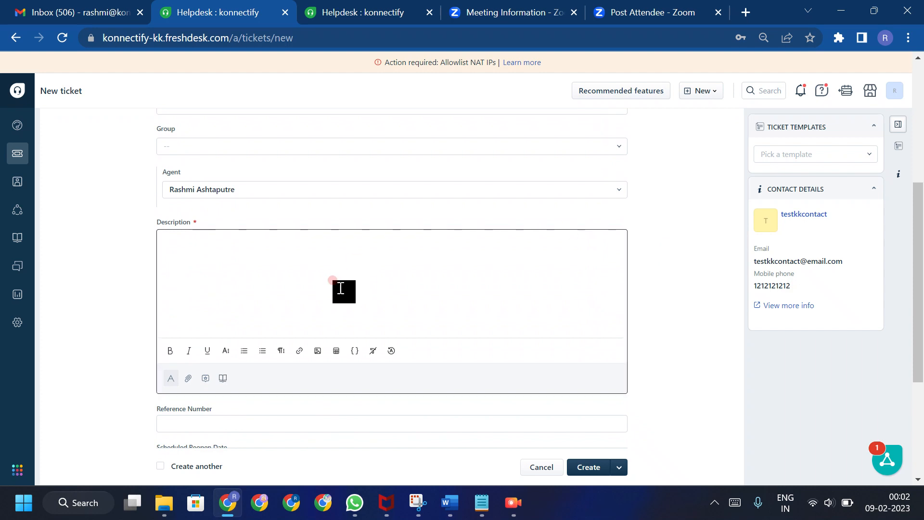
text(FT-2)
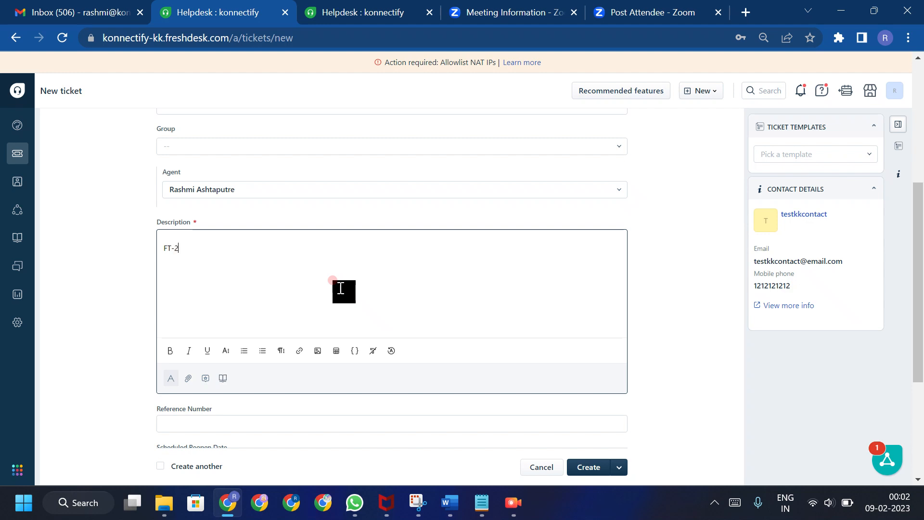
key(BackSpace)
text(2000-8978  and GY-2011-9890)
Step: Remove the stray spaces so the description reads "FT-2000-8978 and GY-2011-9890", and create the ticket
drag(284, 249, 155, 248)
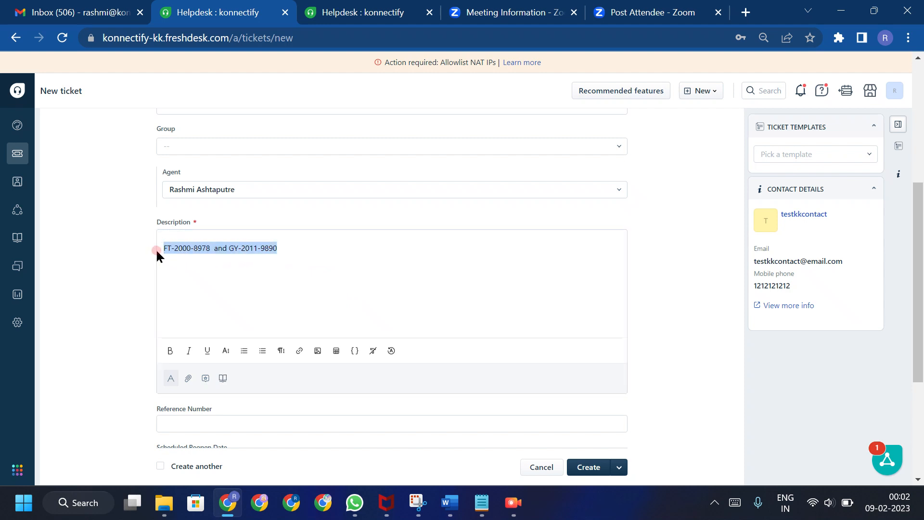
click(212, 252)
drag(213, 251, 240, 280)
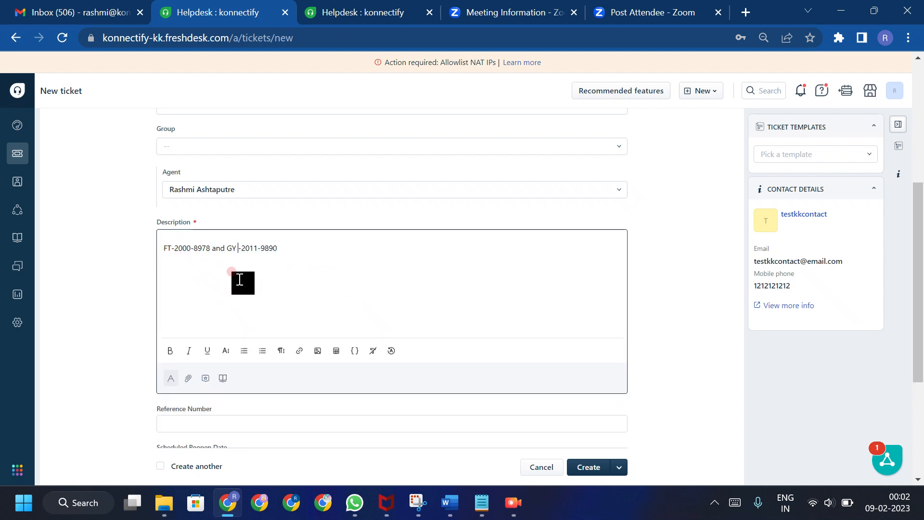
click(187, 249)
drag(278, 249, 240, 252)
drag(240, 252, 240, 252)
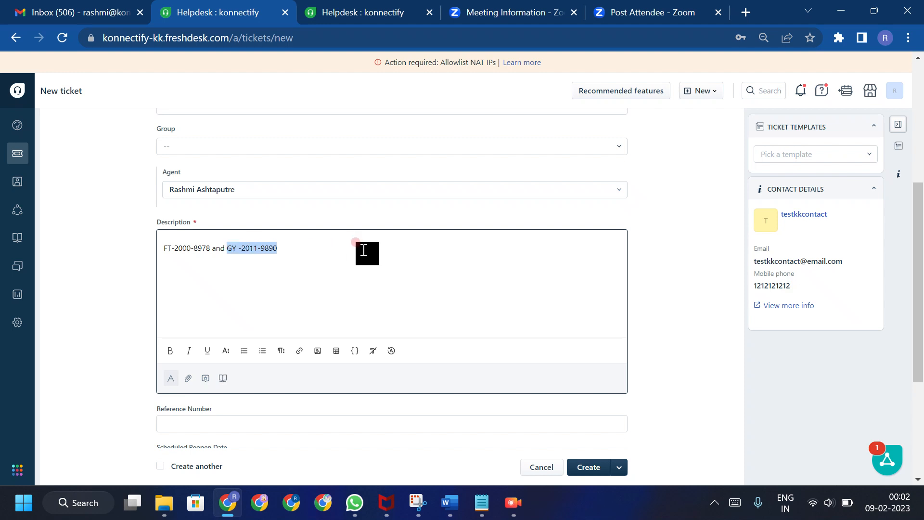
click(247, 295)
drag(227, 249, 286, 254)
click(305, 260)
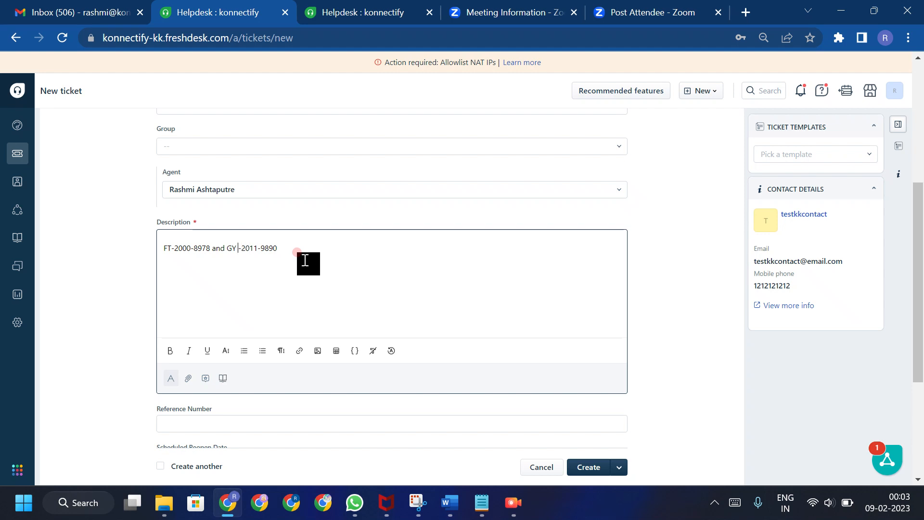
key(BackSpace)
click(301, 254)
click(583, 467)
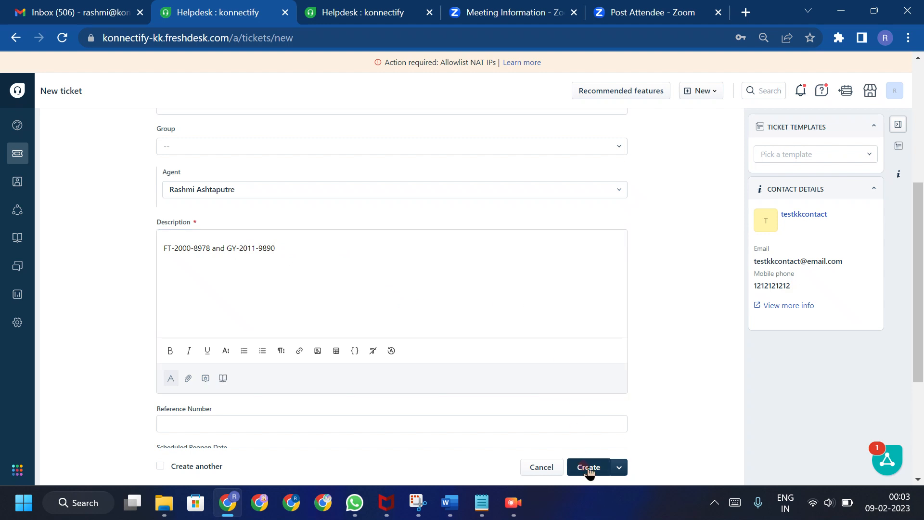
click(588, 468)
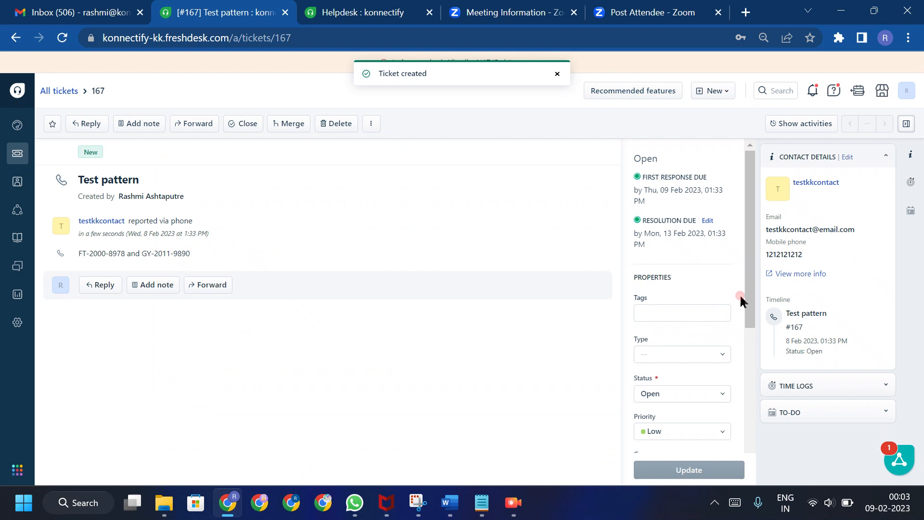
Step: Reload the created ticket's page and compare its Contract Number property with the two numbers in the description
drag(750, 307, 749, 477)
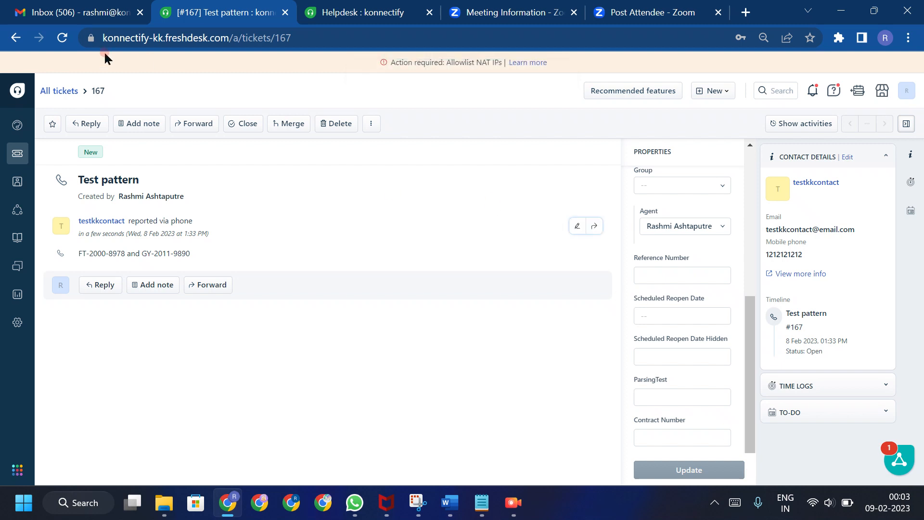
click(61, 38)
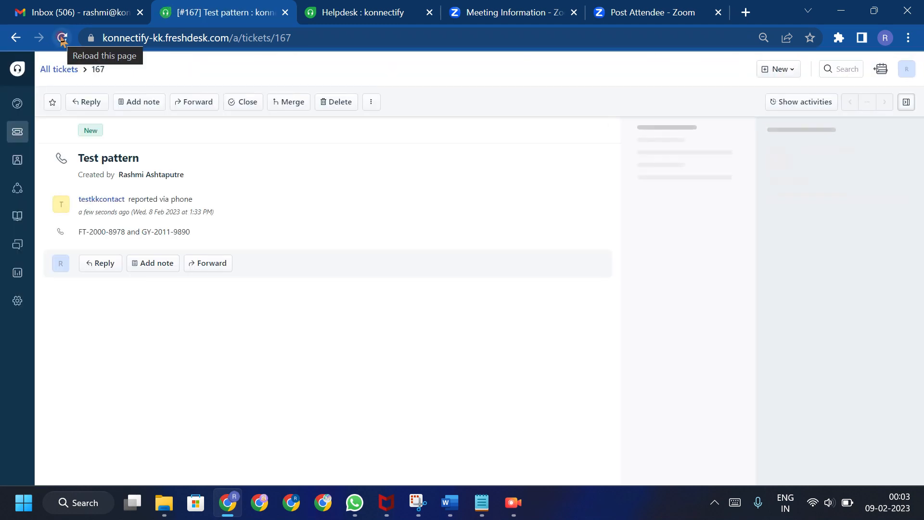
click(802, 210)
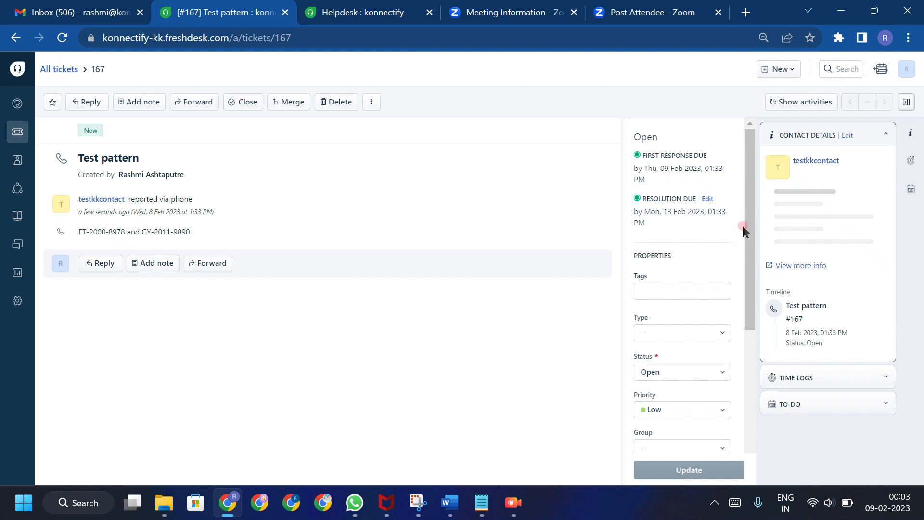
drag(749, 221, 768, 436)
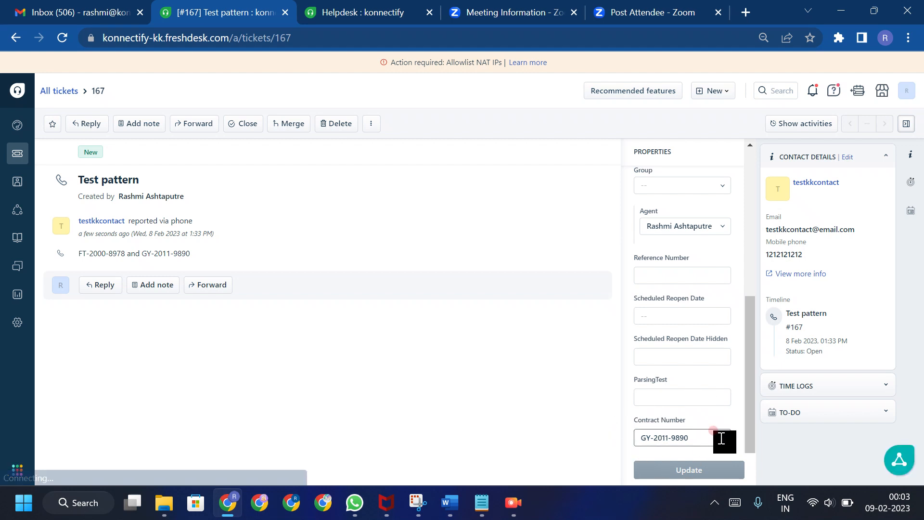
click(651, 439)
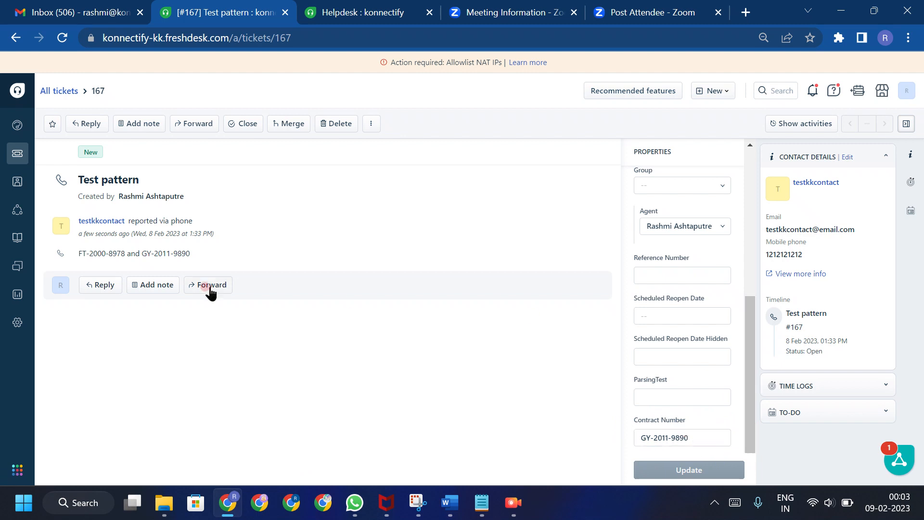
drag(126, 254, 80, 258)
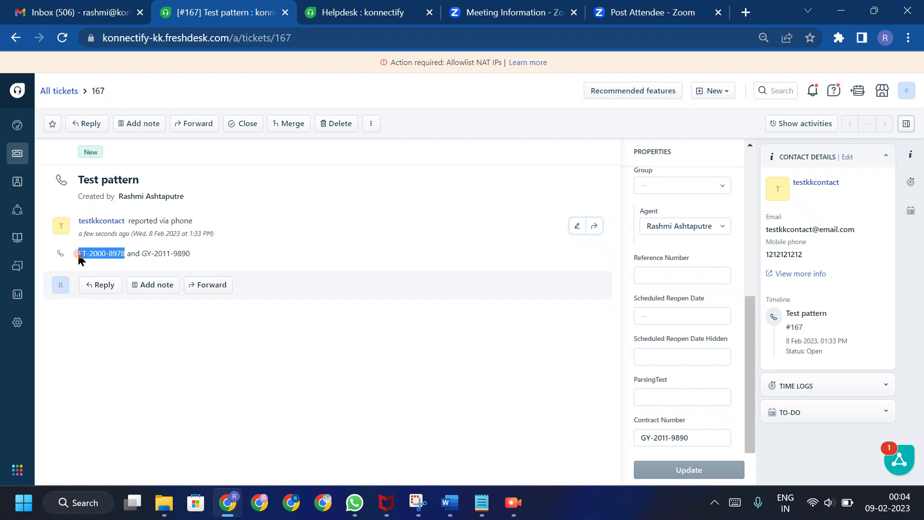
click(177, 332)
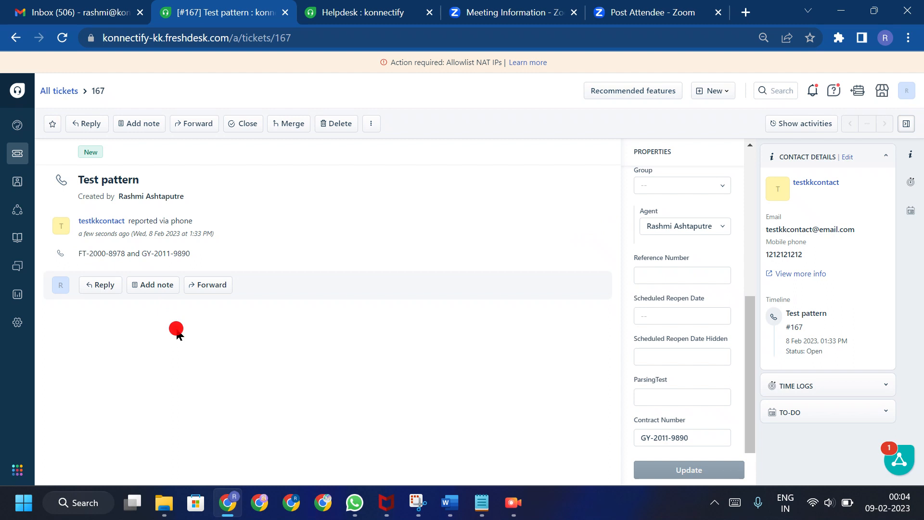